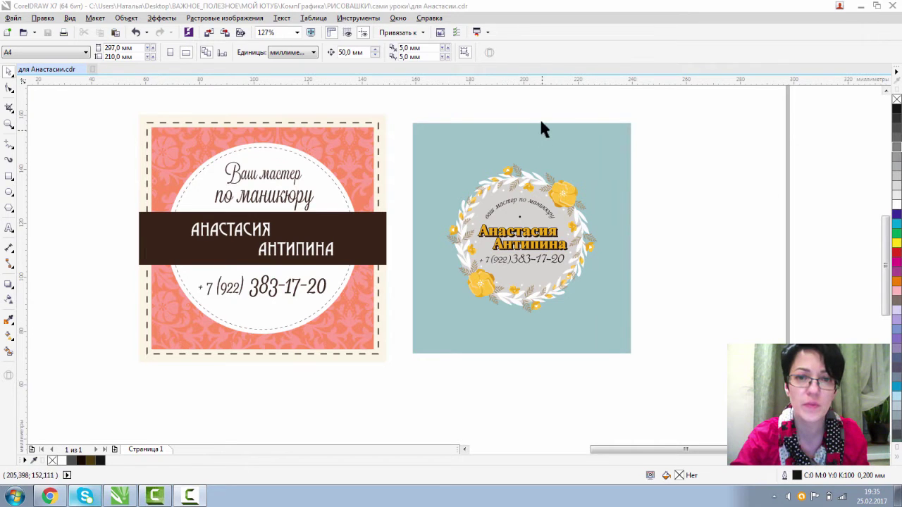
Copy the teal floral wreath business card design and paste it into a new blank document
drag(401, 109, 687, 374)
right_click(518, 215)
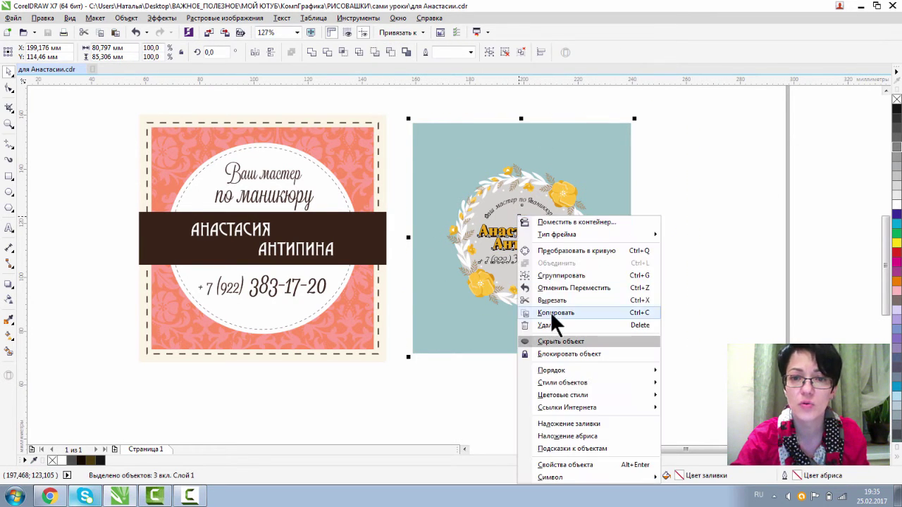
click(548, 311)
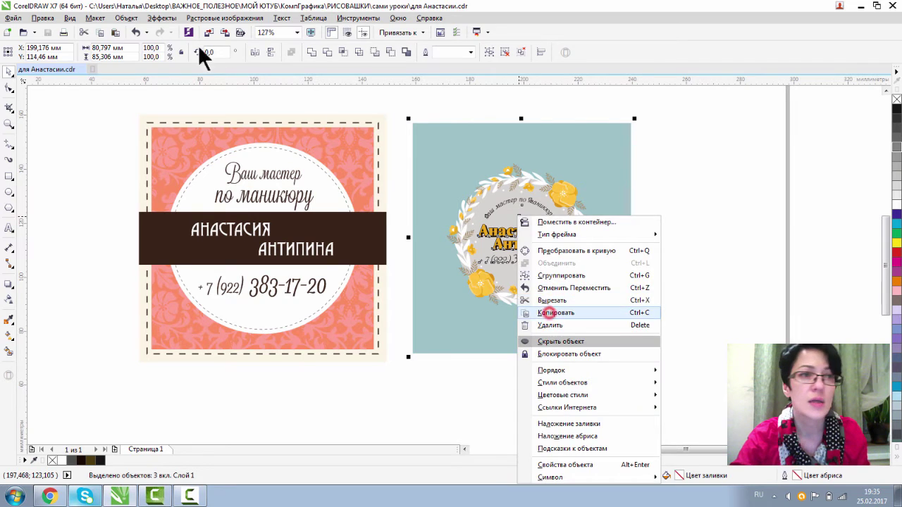
click(7, 32)
key(ctrl+v)
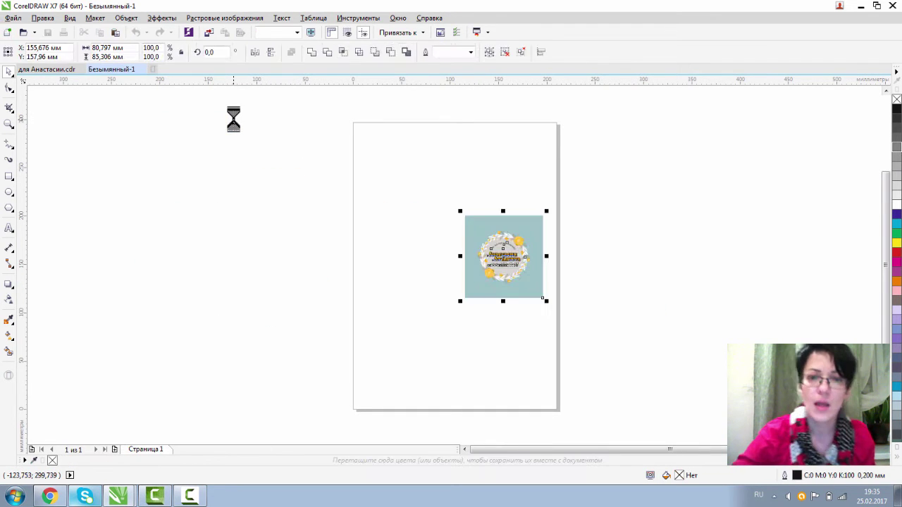
click(139, 248)
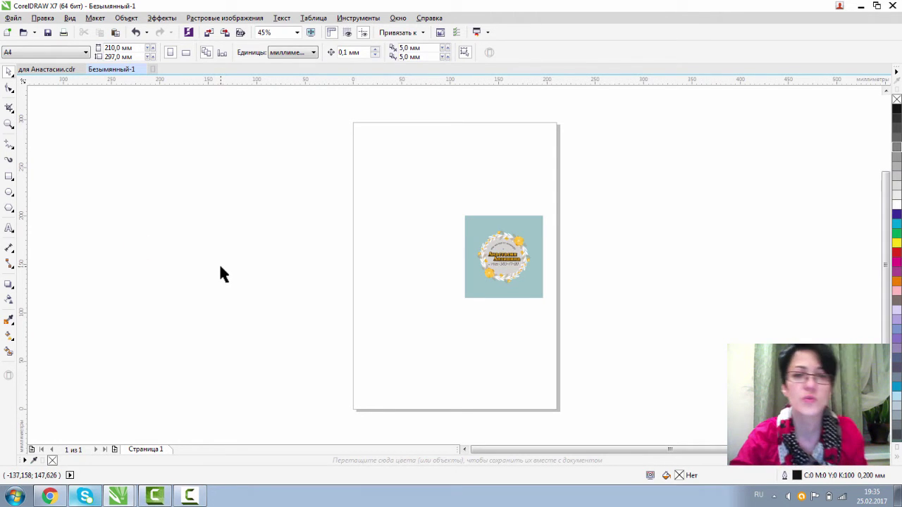
Change the page size of the new document to A3
click(85, 52)
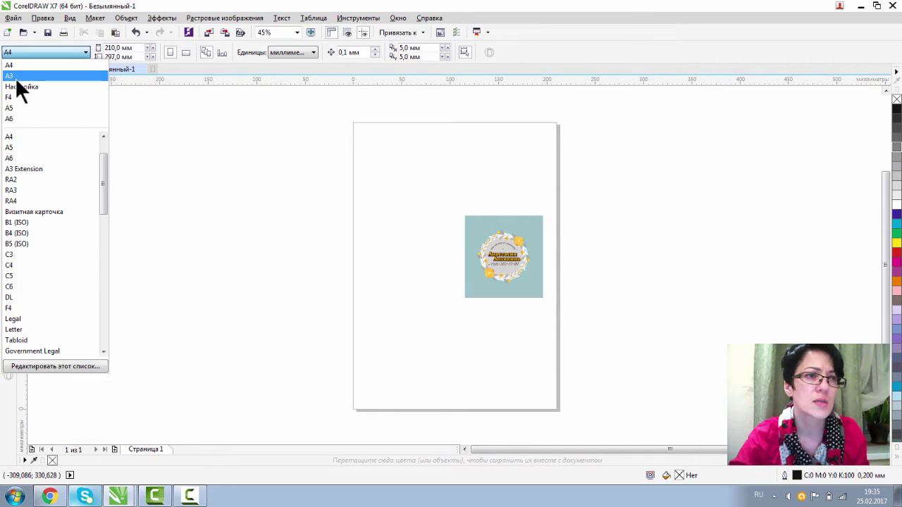
click(14, 76)
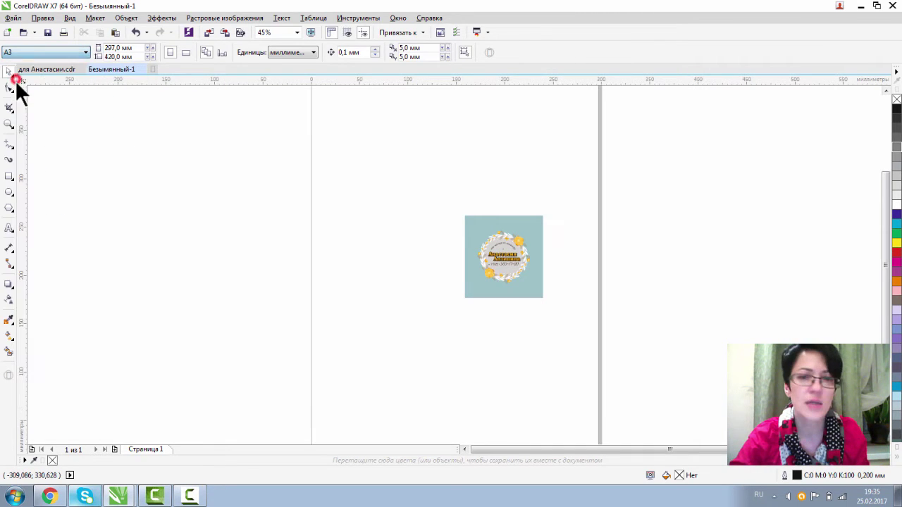
click(8, 124)
click(79, 52)
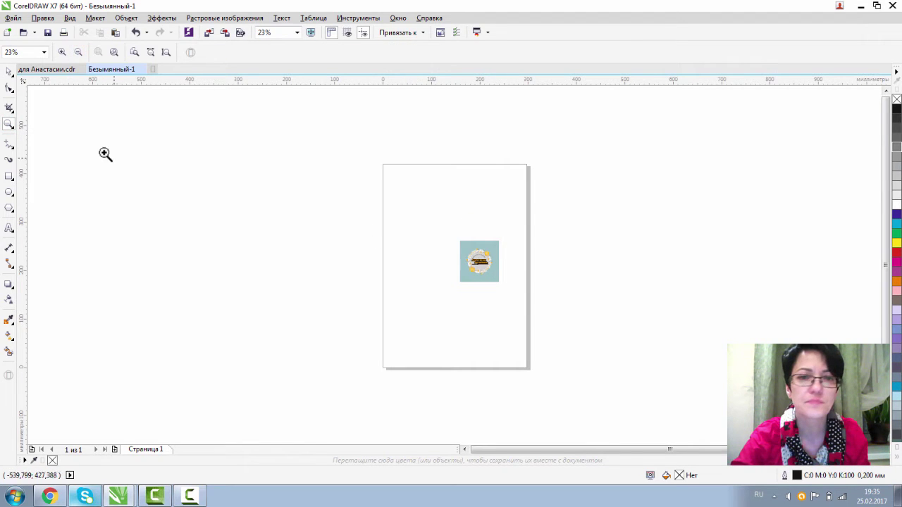
Place a duplicate of the whole teal card beside the original, level with it, near the page's left edge
drag(374, 221, 562, 326)
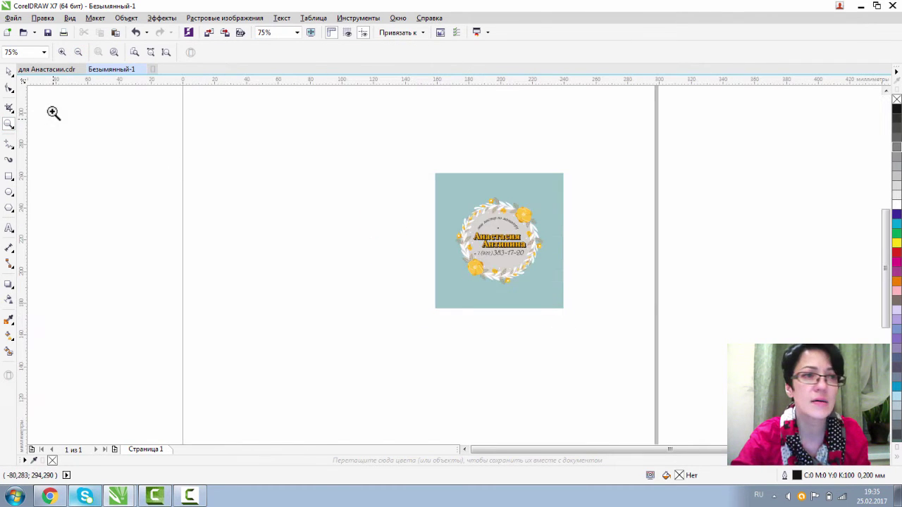
click(11, 72)
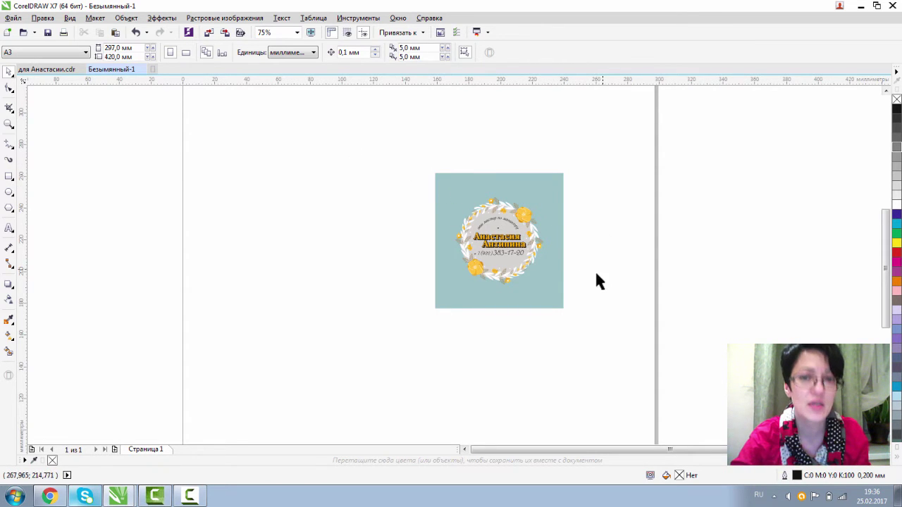
drag(398, 158, 345, 279)
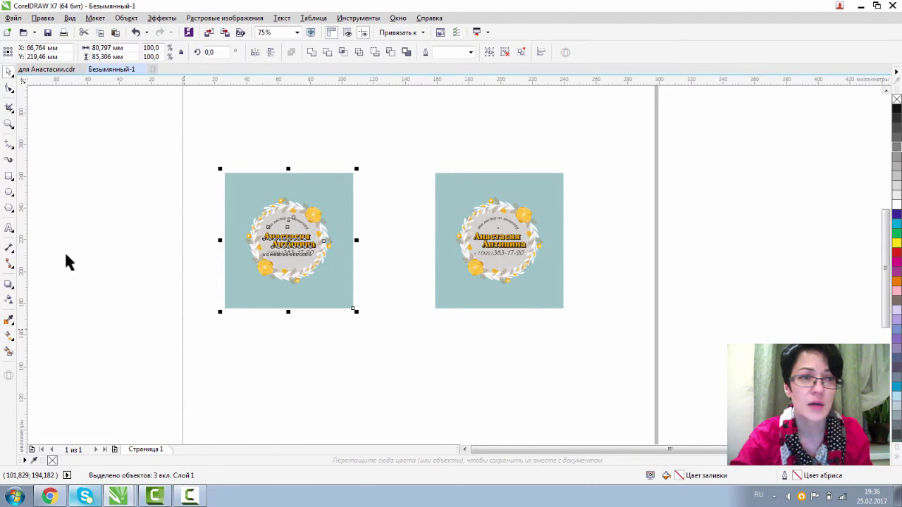
Move the text group of the duplicate card out of the wreath, onto the empty area beside the teal background
scroll(258, 190, up, 2)
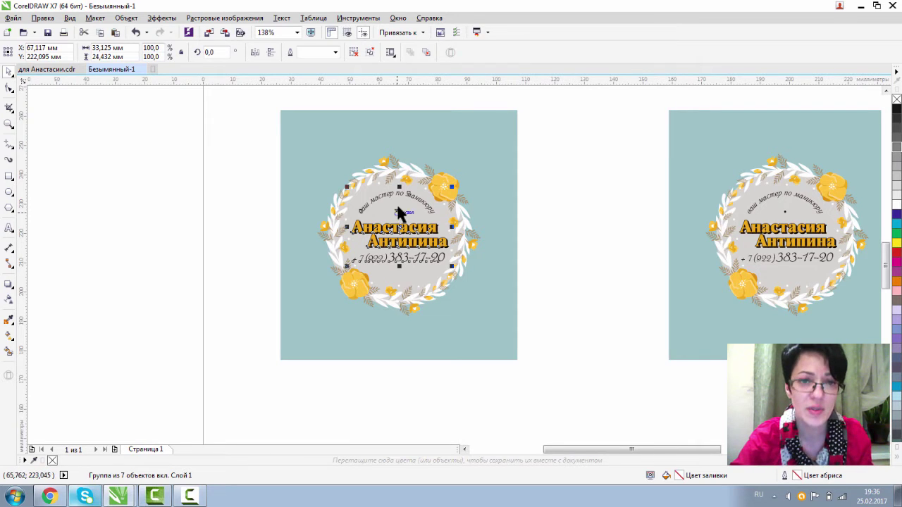
click(578, 232)
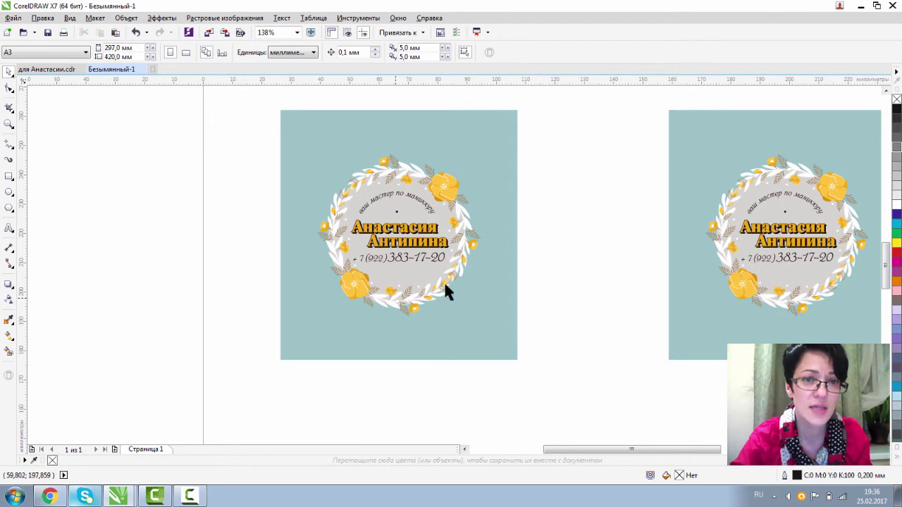
click(397, 227)
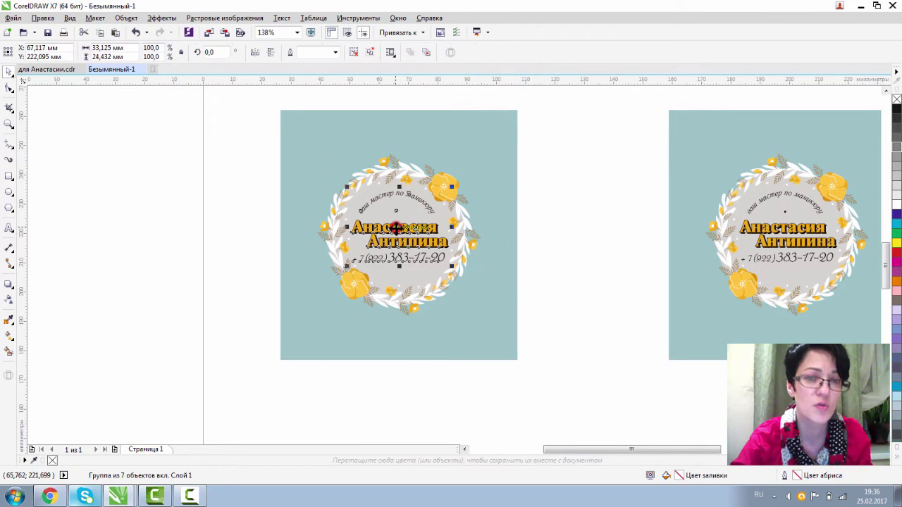
drag(396, 228, 209, 228)
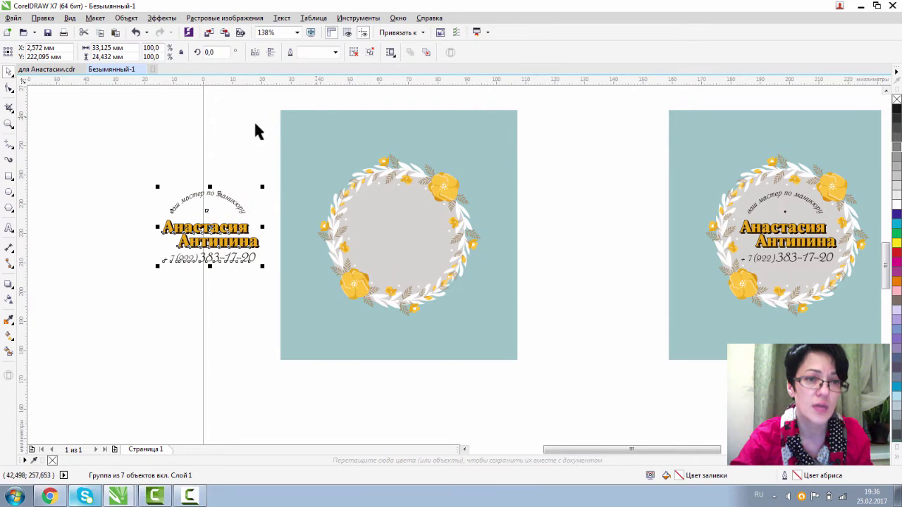
click(261, 153)
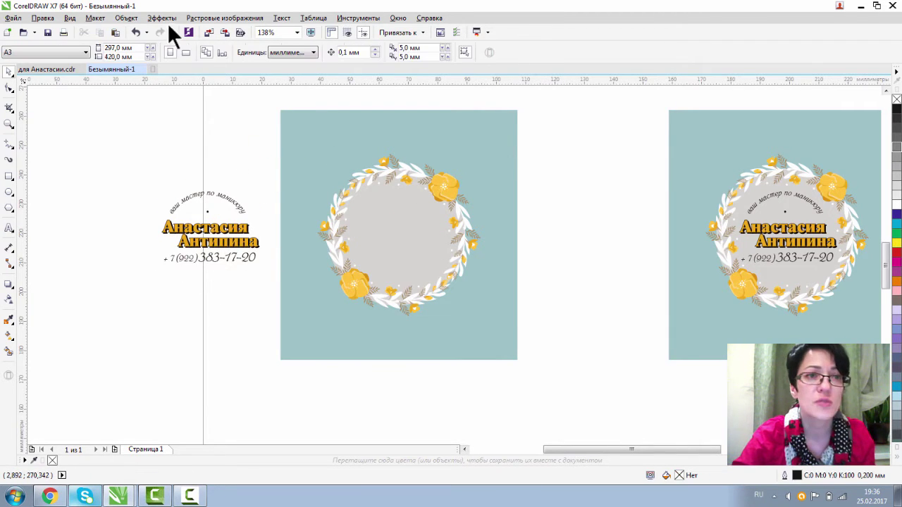
Convert the duplicate's wreath group to a 300 dpi bitmap in 8-bit grayscale, with anti-aliasing and transparent background kept on
click(197, 18)
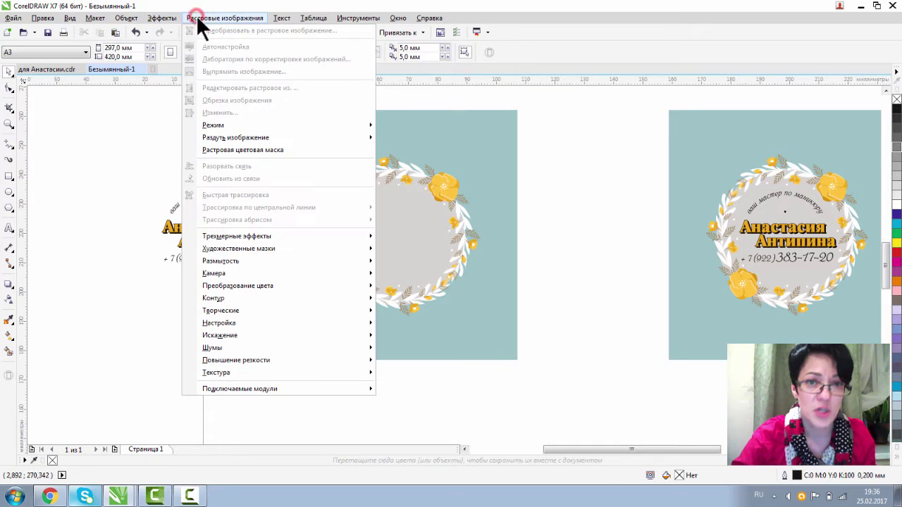
click(441, 181)
click(412, 179)
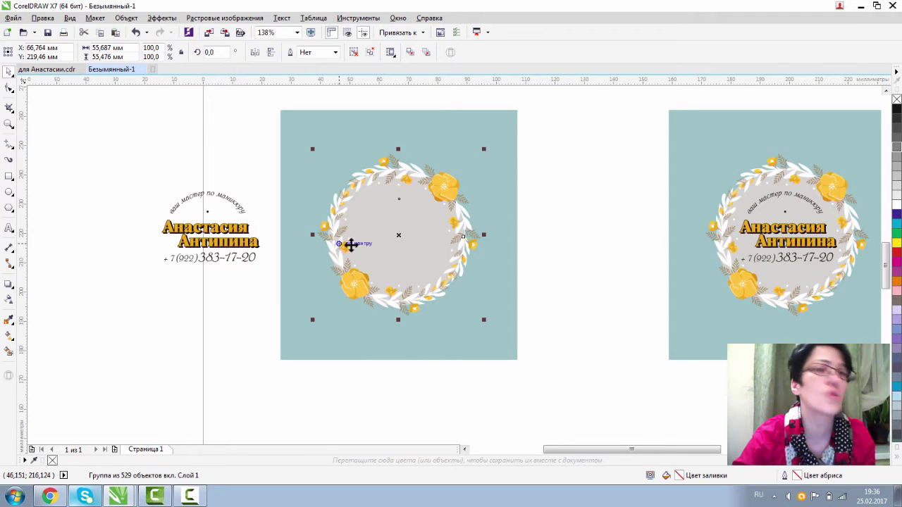
click(215, 17)
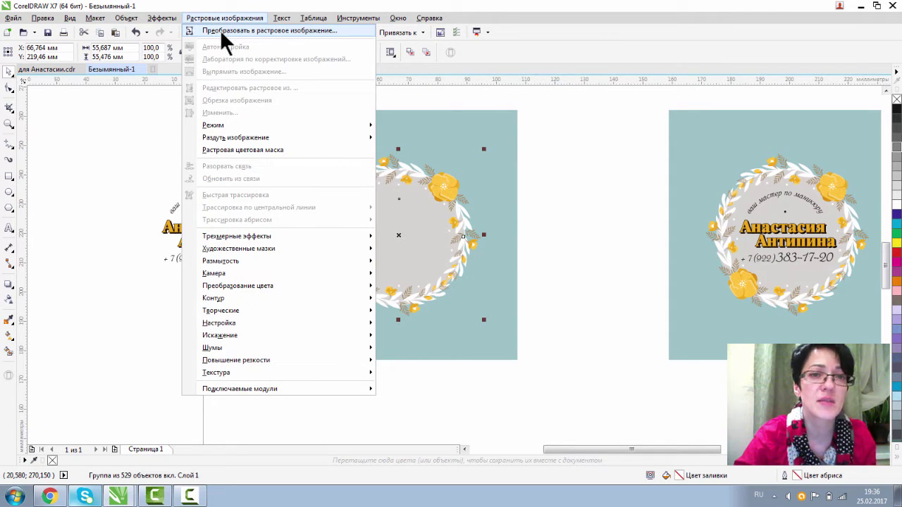
click(220, 30)
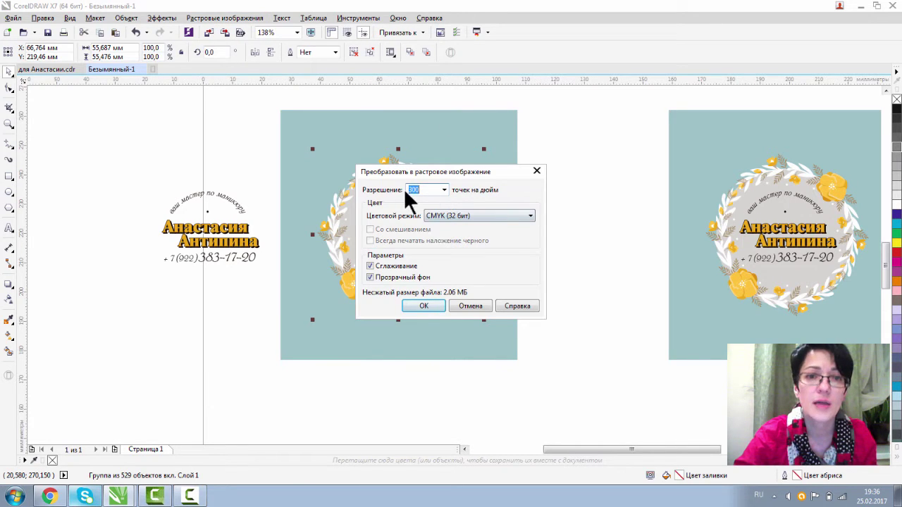
click(530, 216)
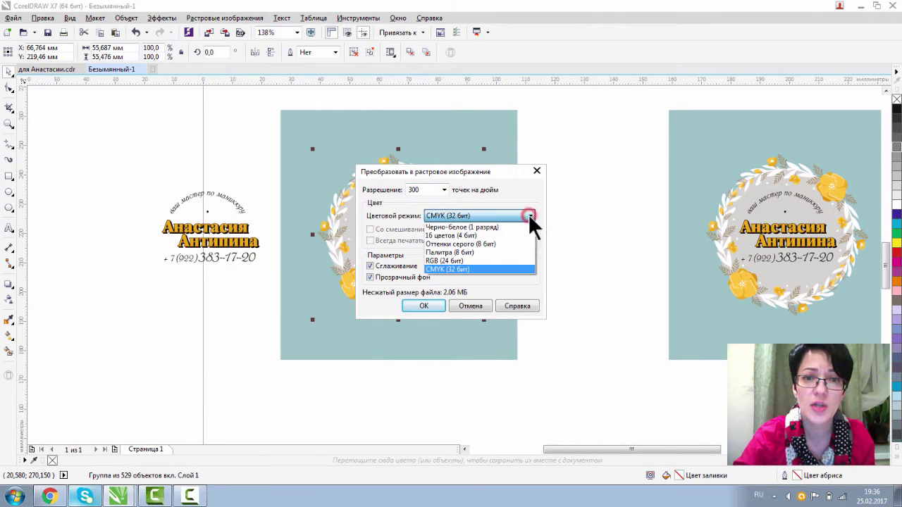
click(455, 243)
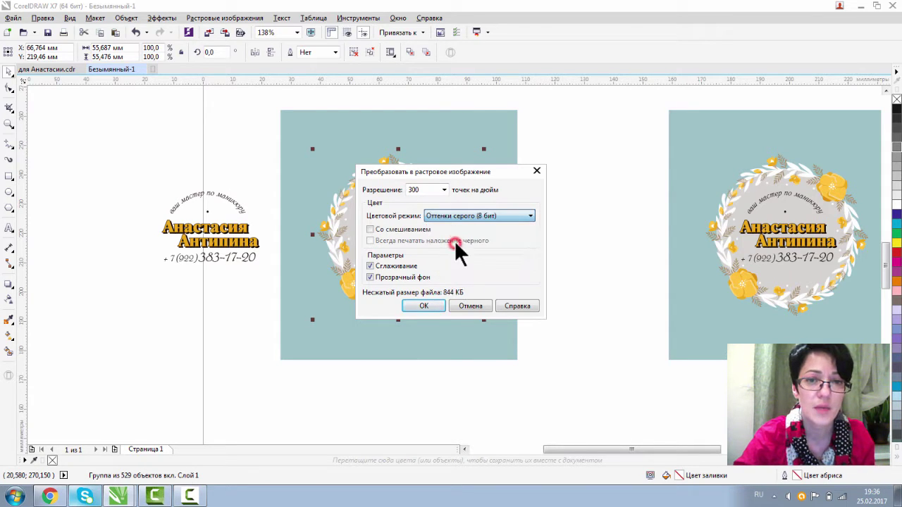
click(435, 304)
click(585, 234)
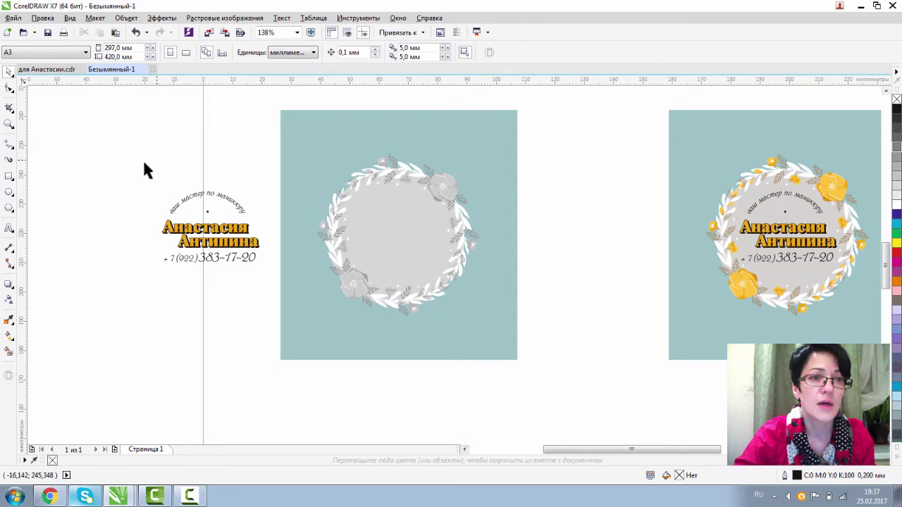
Move the text group back inside the gray wreath and centre the two horizontally on each other
drag(125, 153, 286, 319)
drag(223, 227, 408, 250)
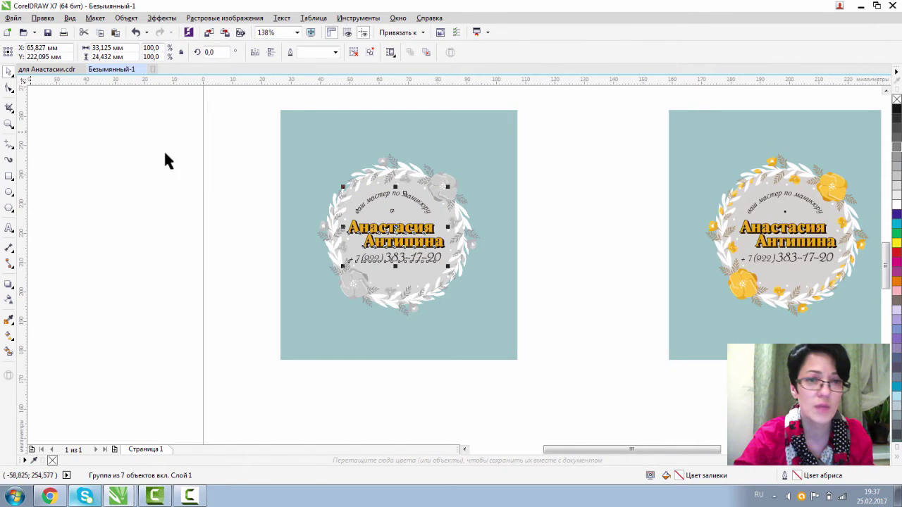
shift+click(396, 173)
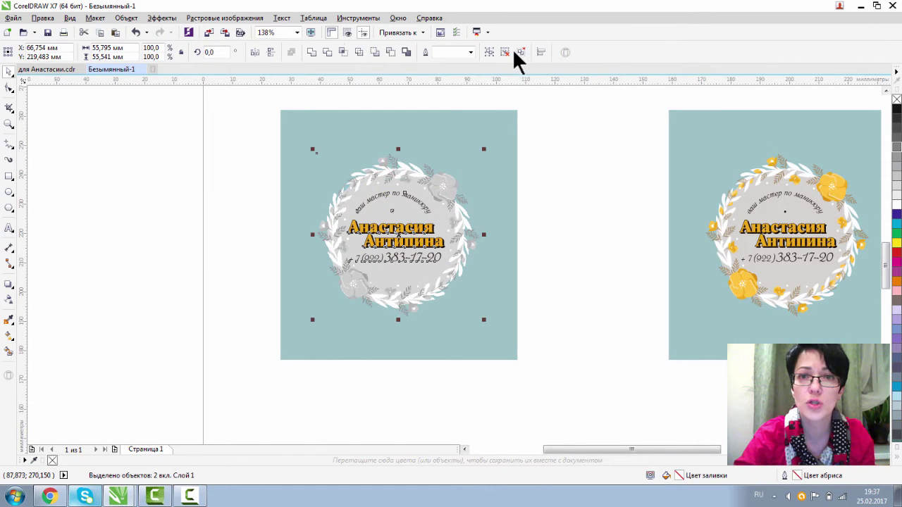
click(542, 51)
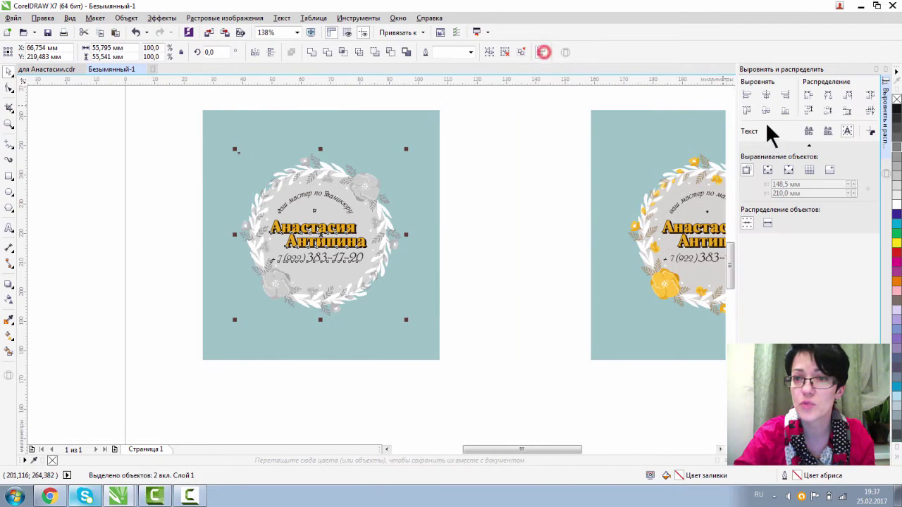
click(766, 93)
click(469, 205)
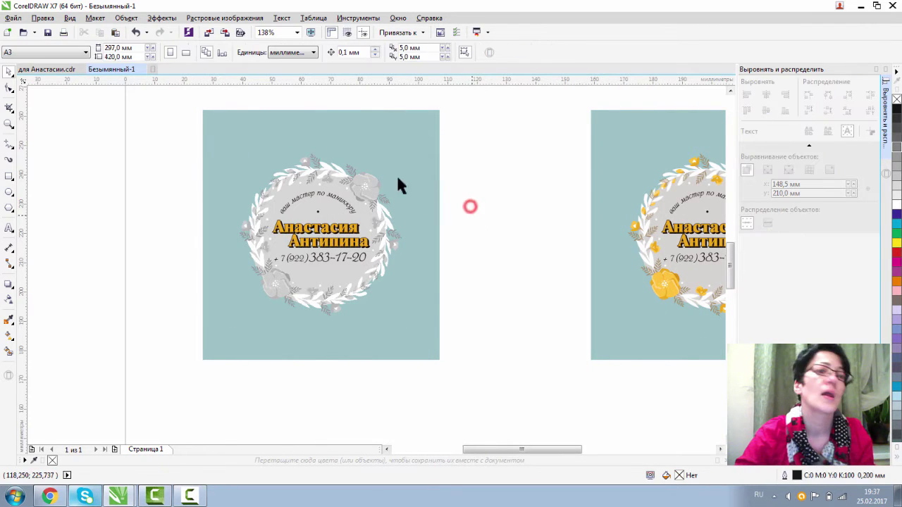
Fill both orange name lines inside the gray wreath with white
scroll(271, 161, up, 1)
click(358, 258)
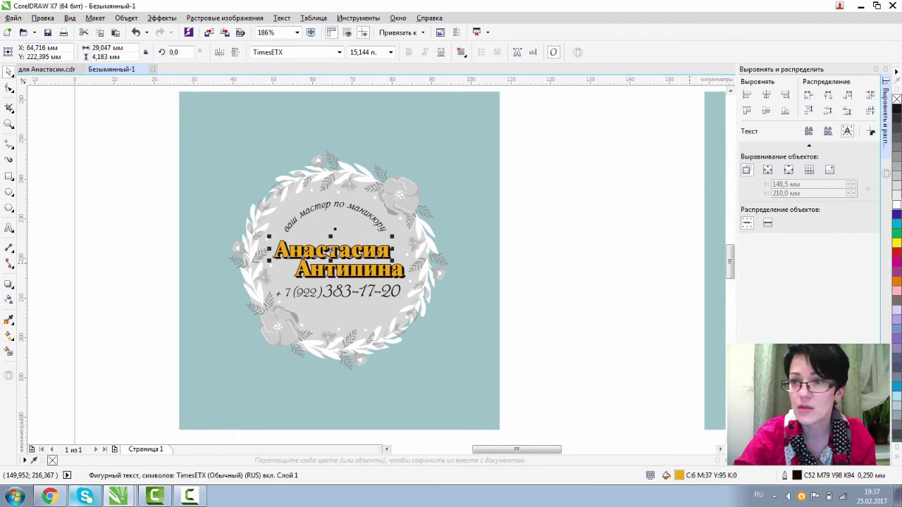
click(896, 204)
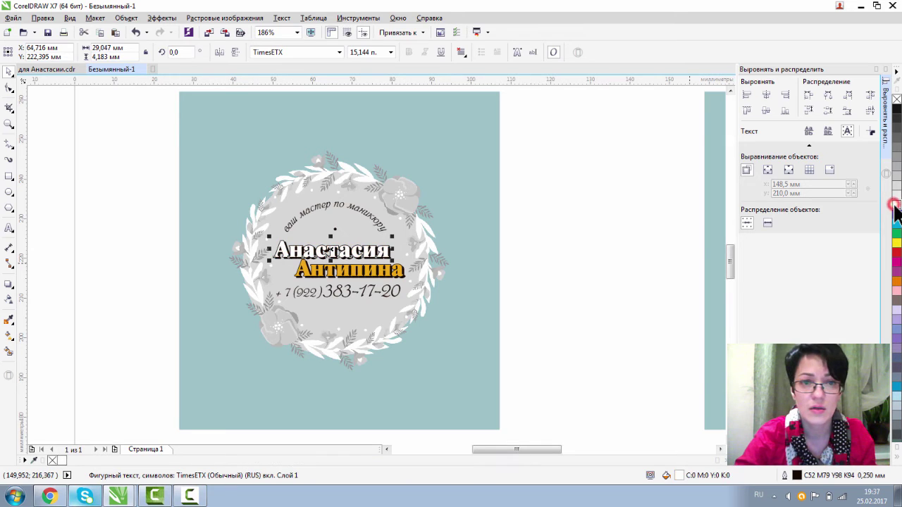
click(355, 276)
click(895, 204)
click(556, 231)
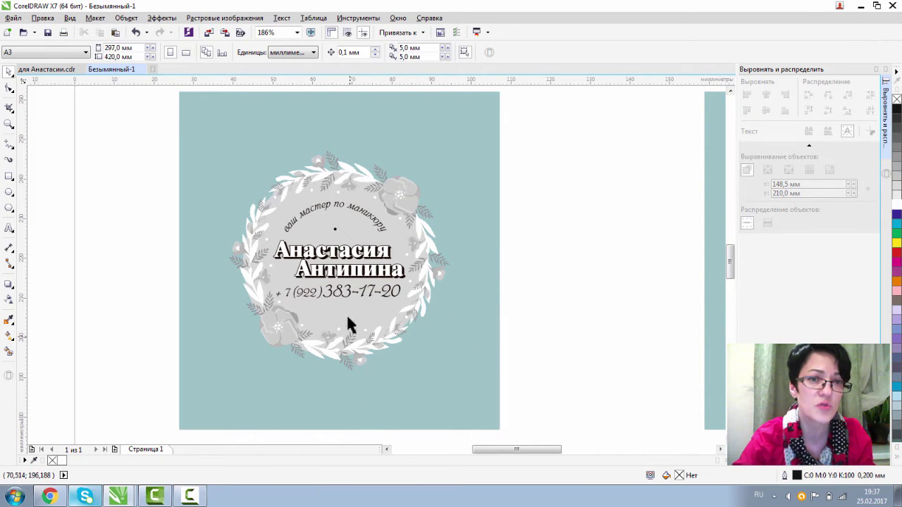
Examine the gray wreath's flower and leaf details up close
click(9, 124)
drag(329, 174, 484, 281)
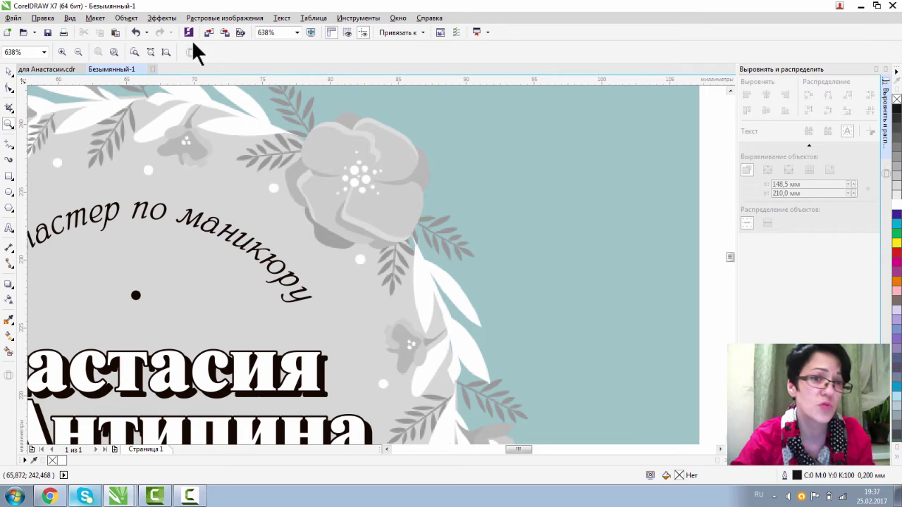
click(77, 52)
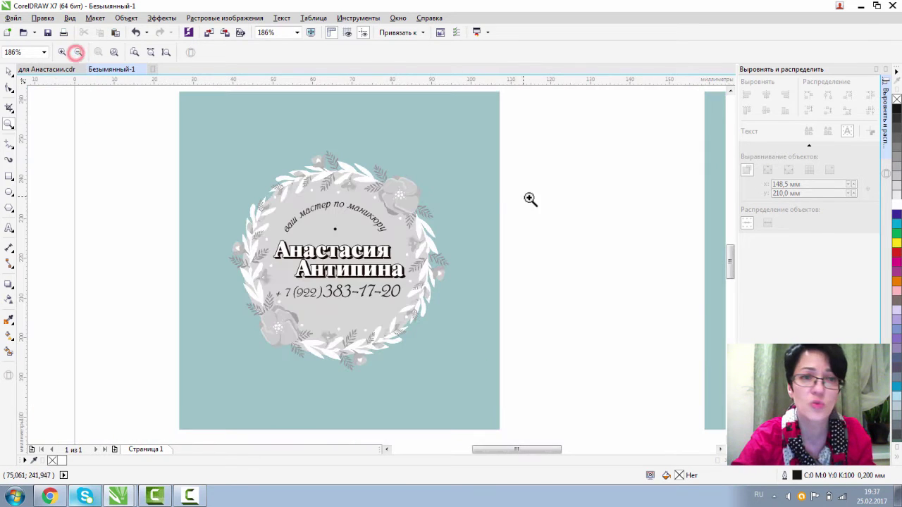
Close the Align and Distribute docker and frame the original yellow-flowered wreath in the view
click(78, 52)
drag(342, 181, 520, 299)
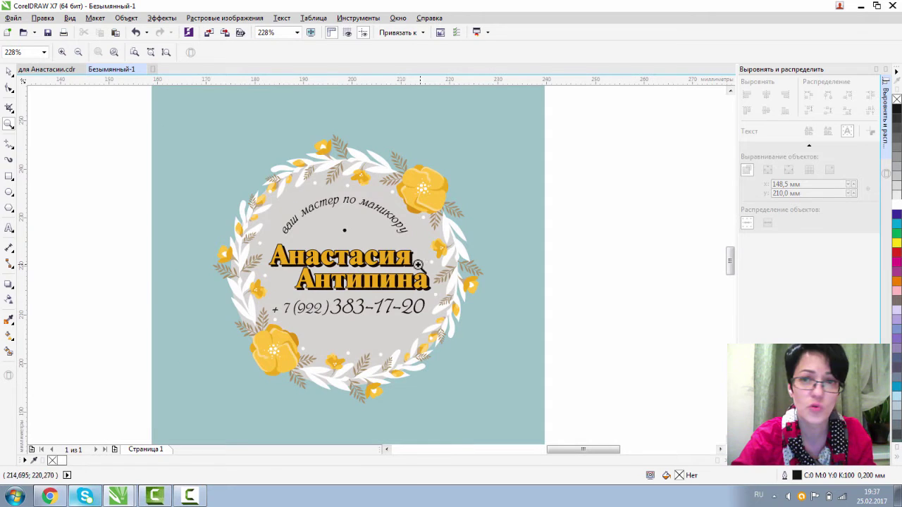
click(877, 69)
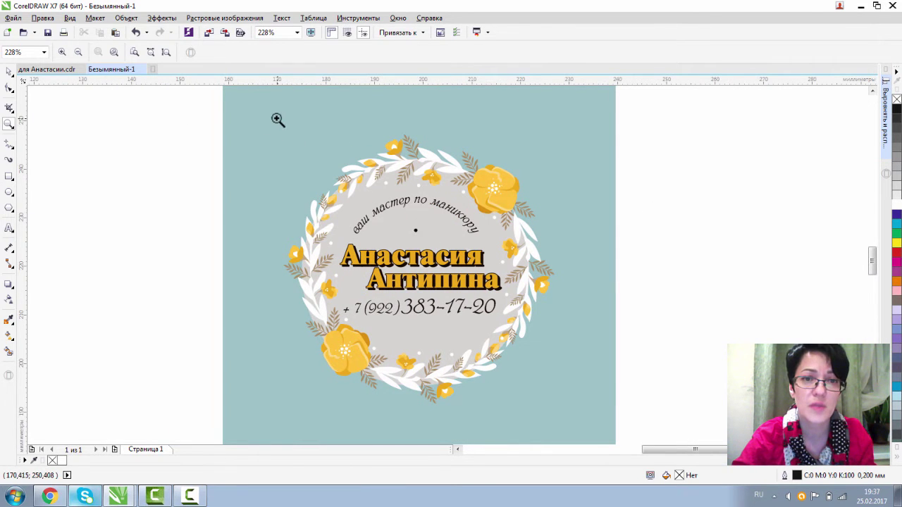
drag(277, 121, 578, 417)
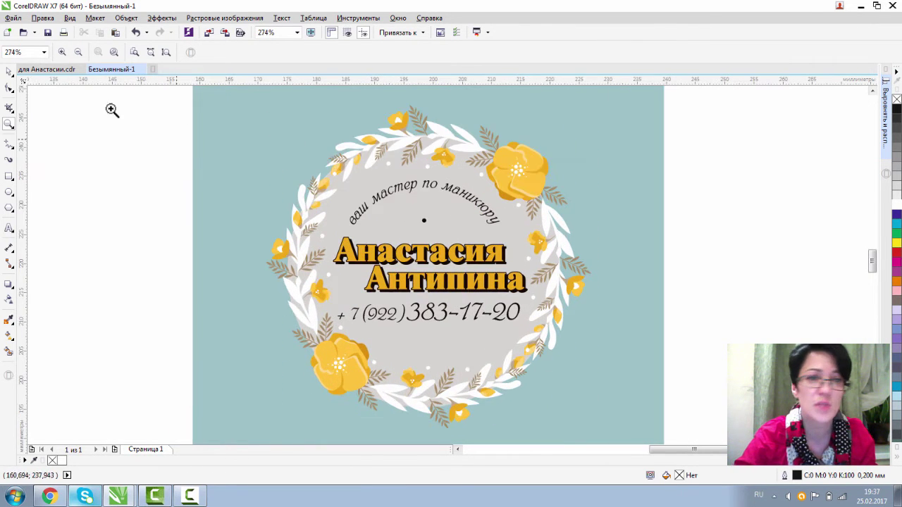
Start a colour replacement for fills and sample the white of the yellow-flowered wreath's leaves as the colour to find
click(8, 71)
click(42, 18)
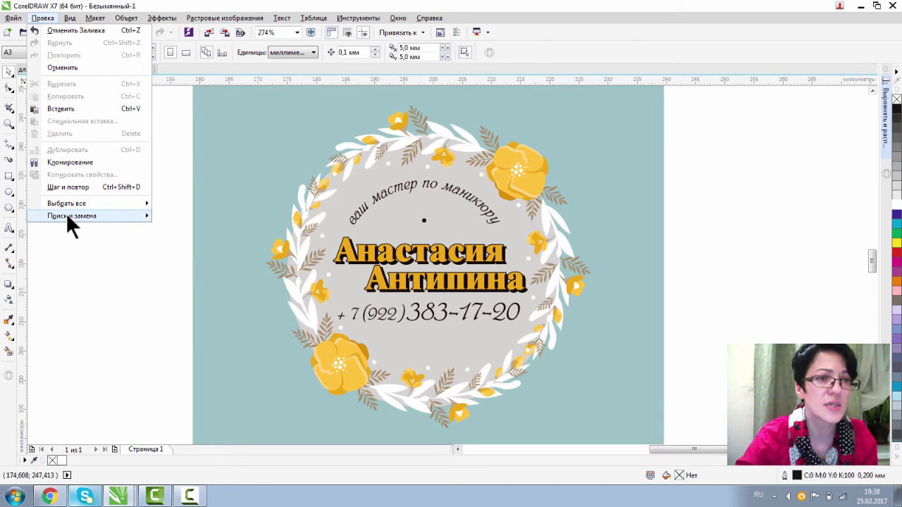
mouse_move(65, 213)
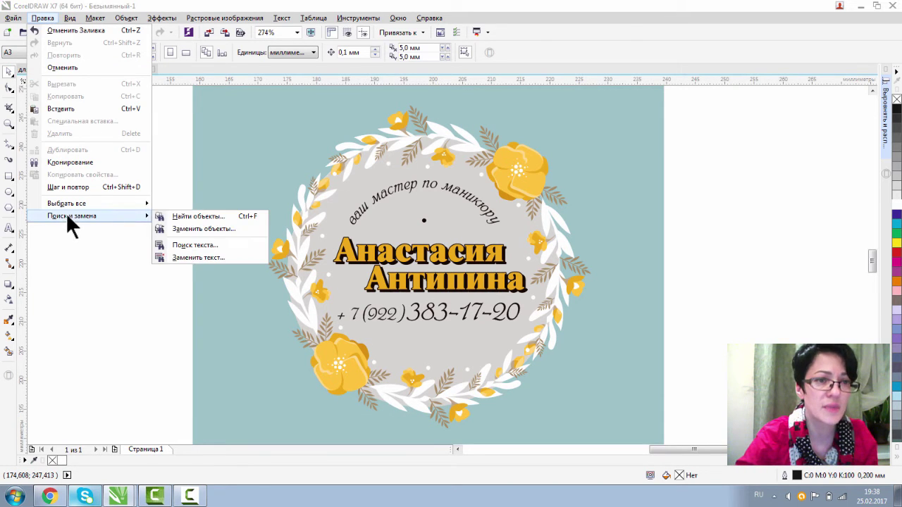
click(181, 229)
drag(423, 127, 663, 63)
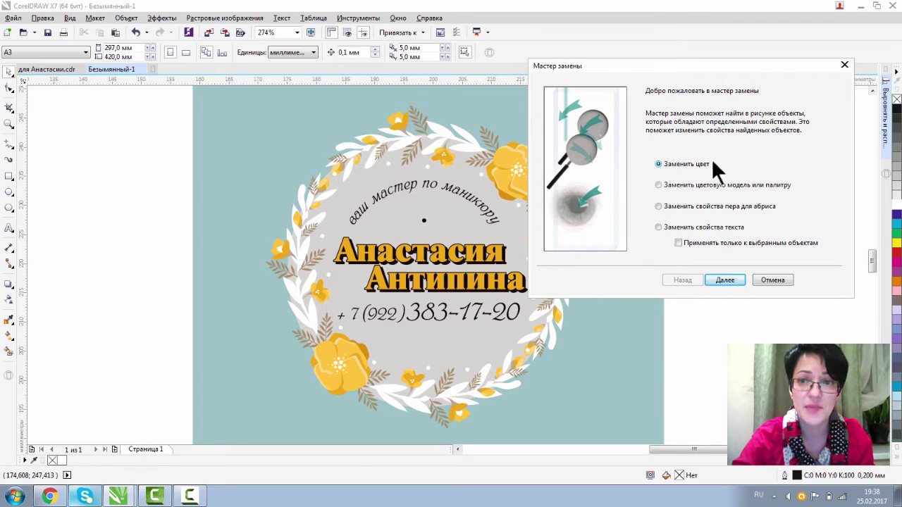
click(719, 279)
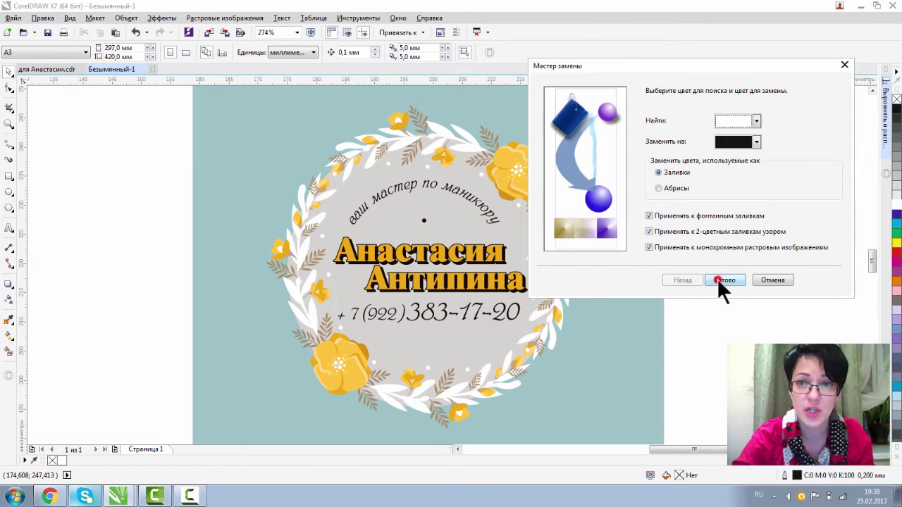
click(757, 120)
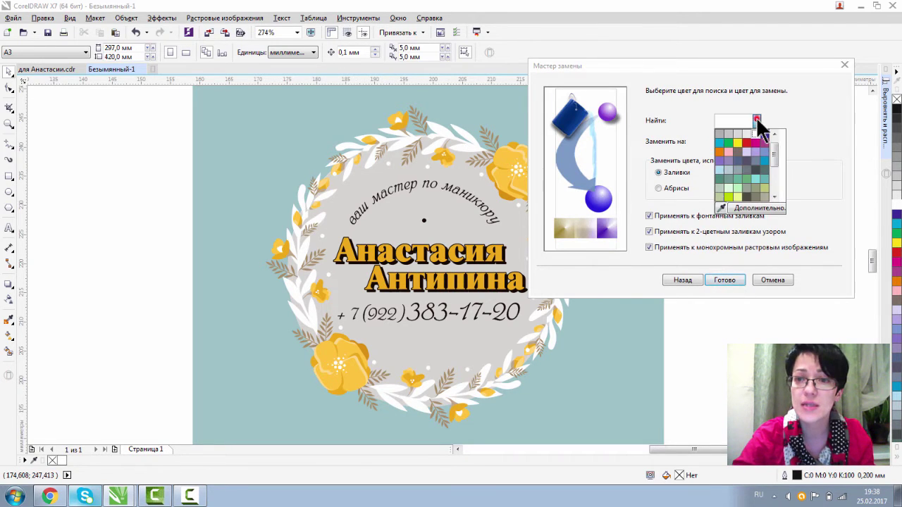
click(722, 208)
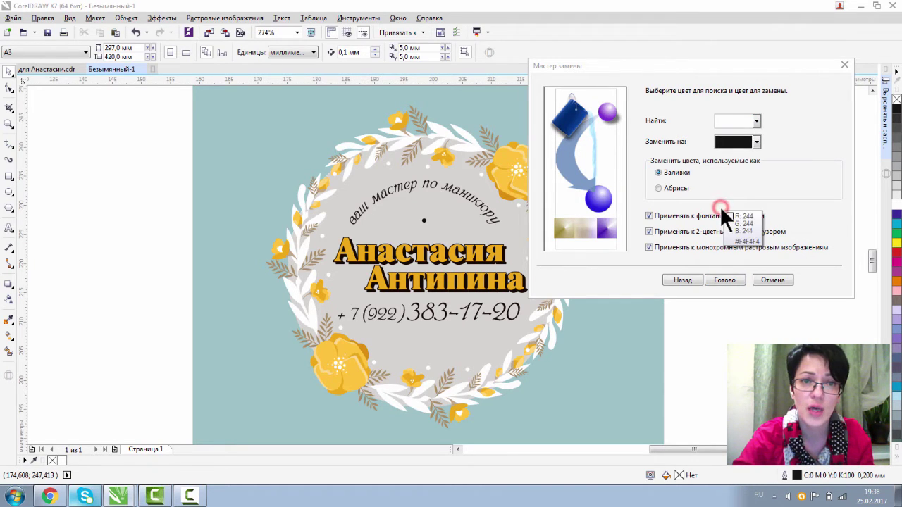
click(405, 142)
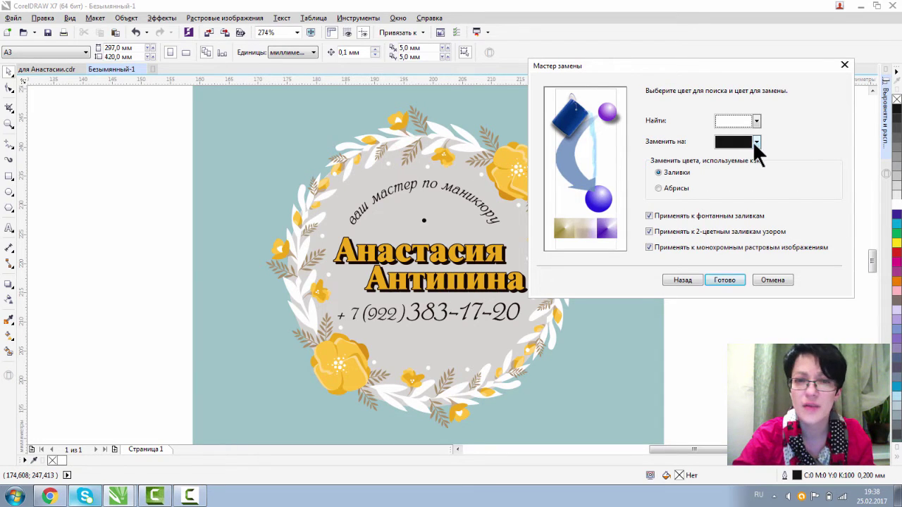
Choose dark gray as the replacement colour and apply it to every white fill on the page
click(755, 142)
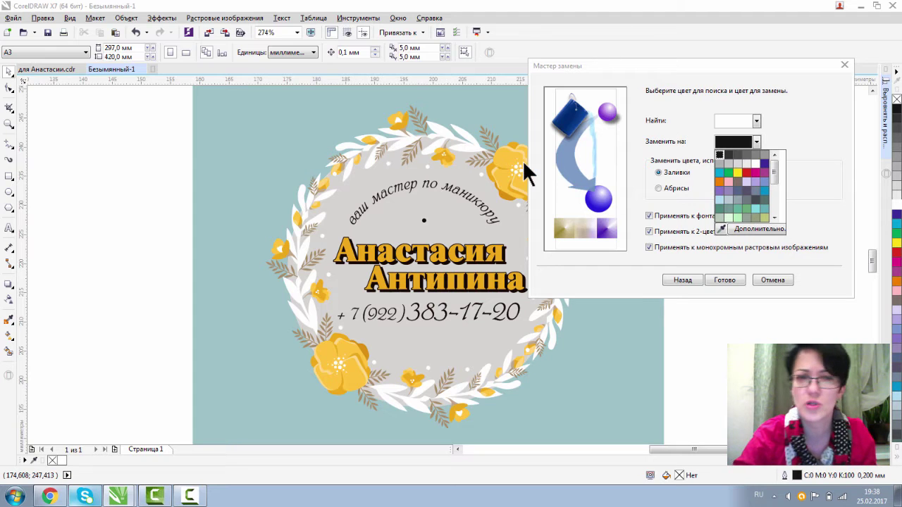
click(748, 155)
click(720, 280)
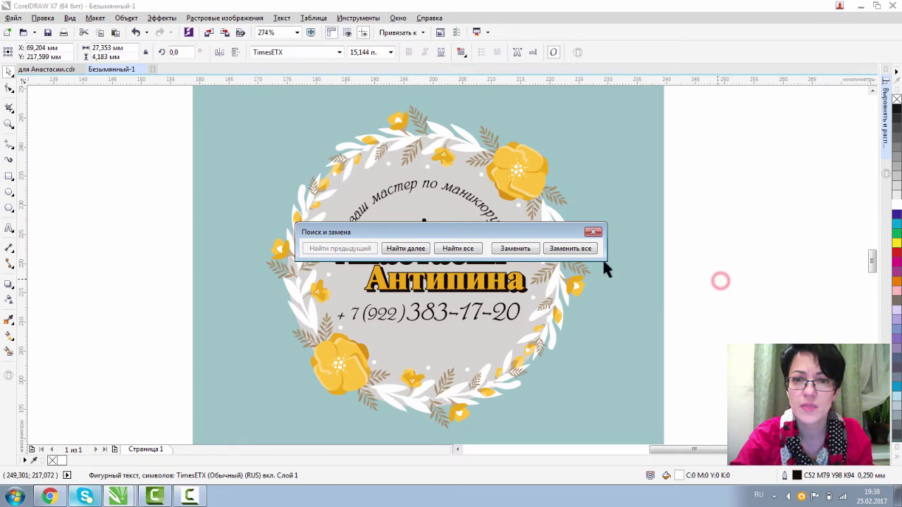
click(566, 248)
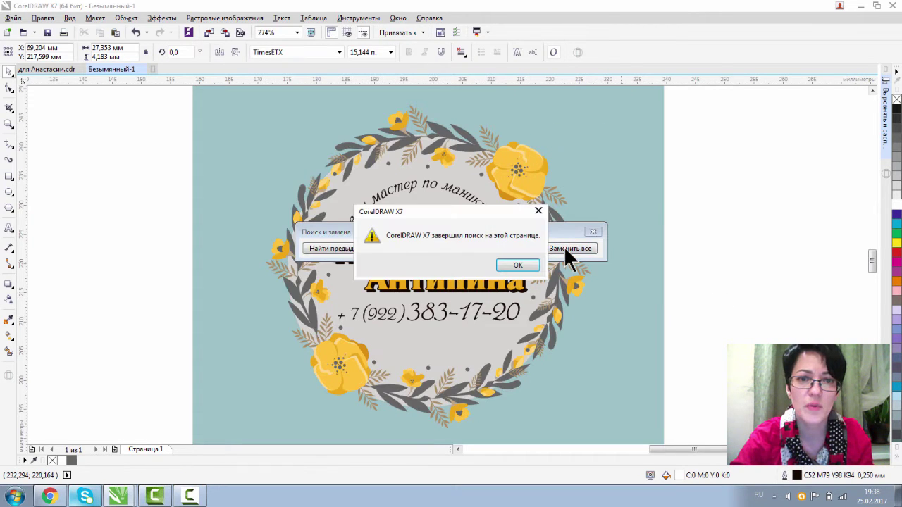
click(536, 210)
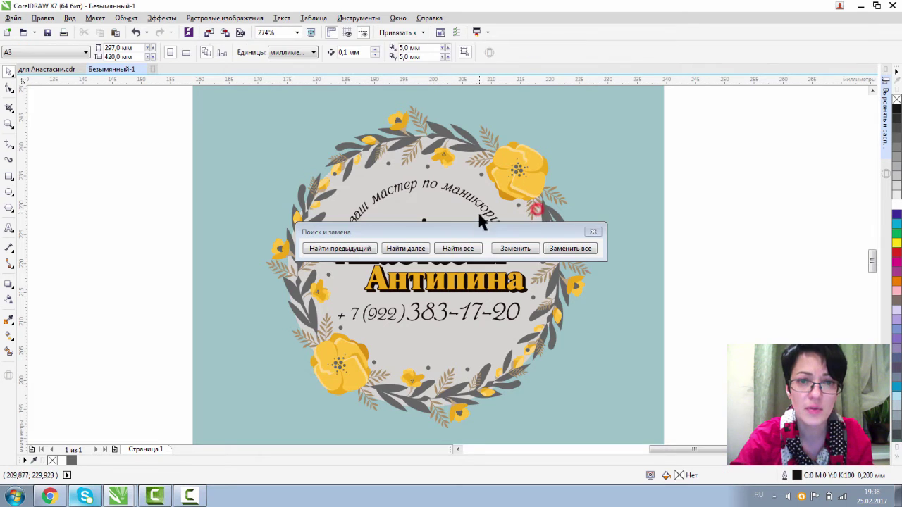
drag(480, 227, 709, 130)
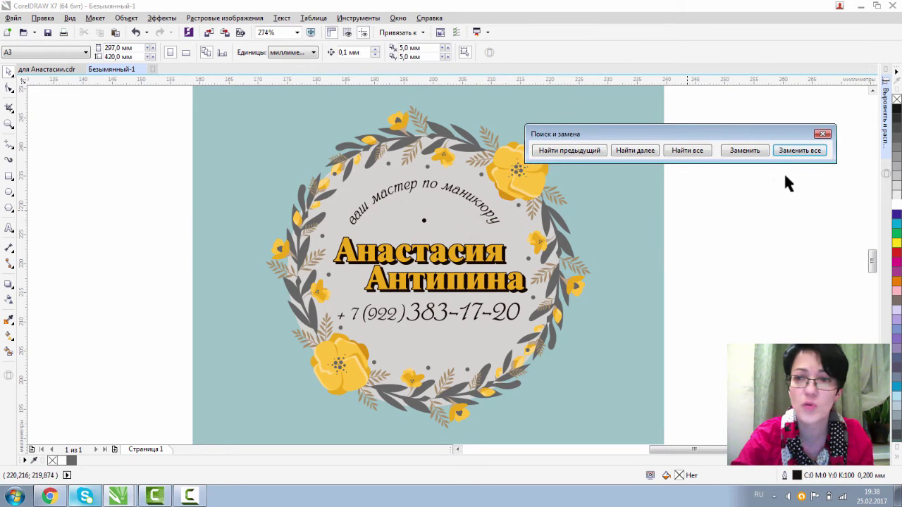
click(822, 134)
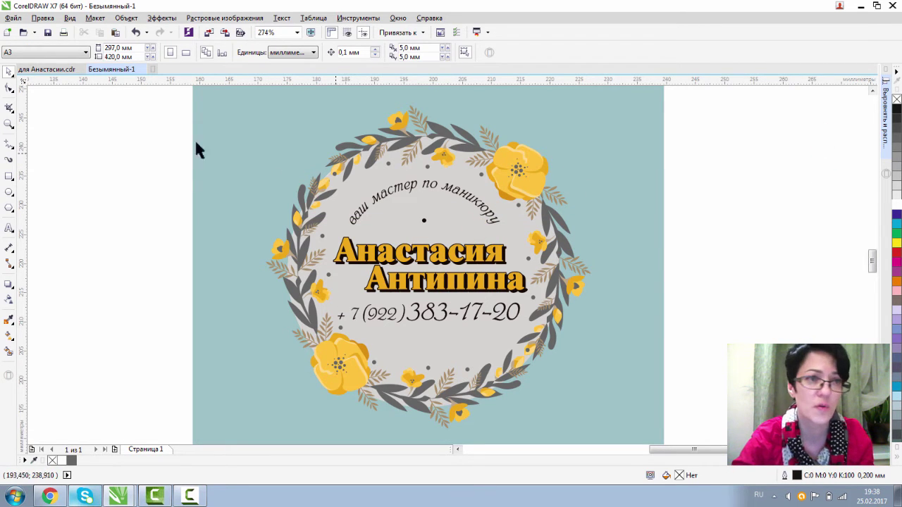
Start another fill colour replacement and sample the orange of a small flower on the wreath as the colour to find
click(43, 17)
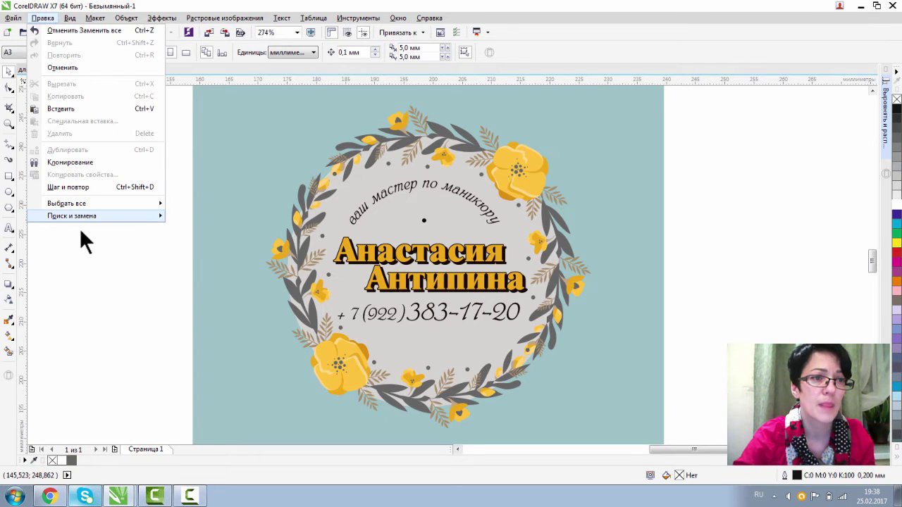
mouse_move(76, 216)
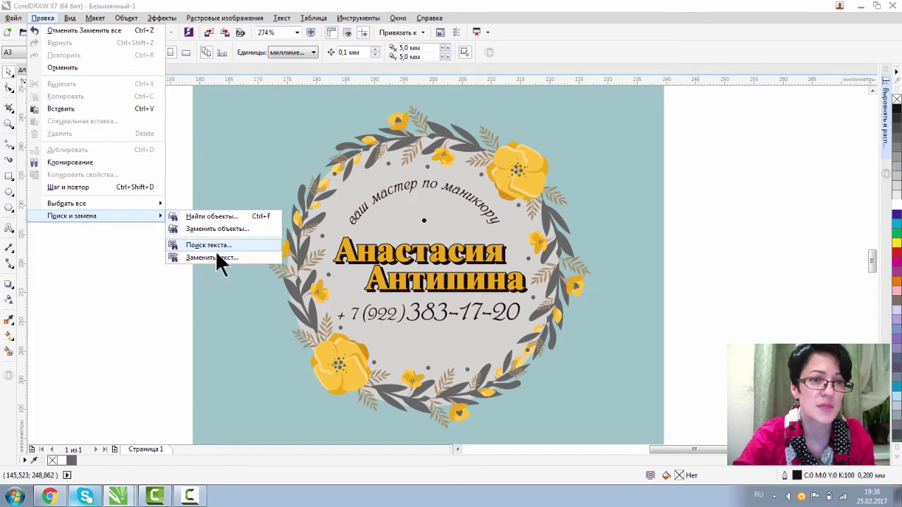
click(221, 229)
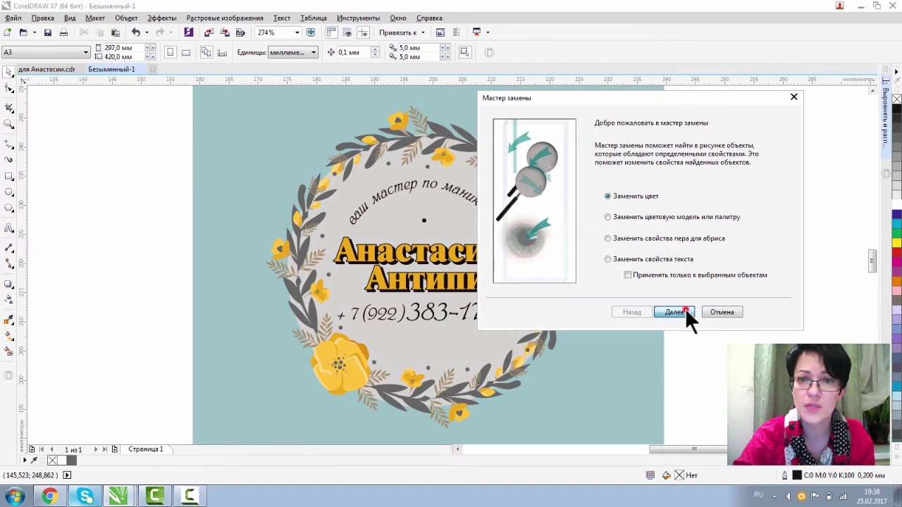
click(685, 310)
click(705, 153)
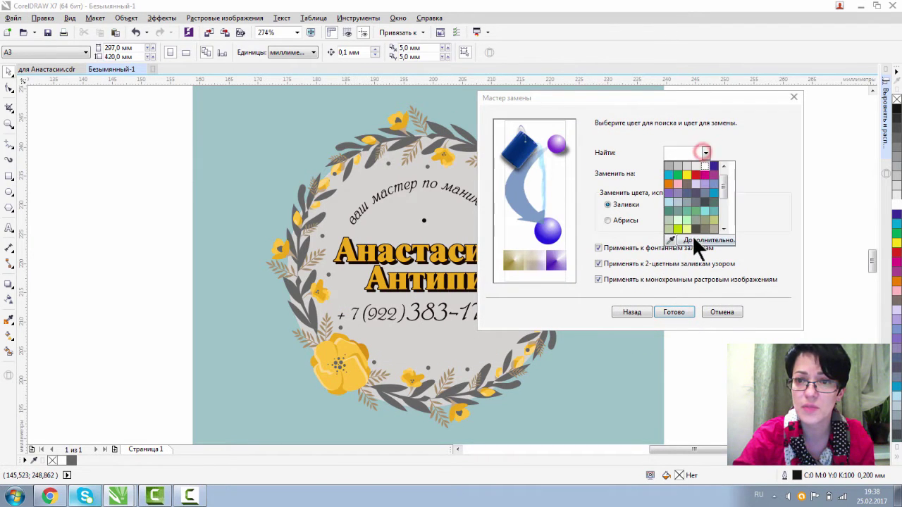
click(670, 237)
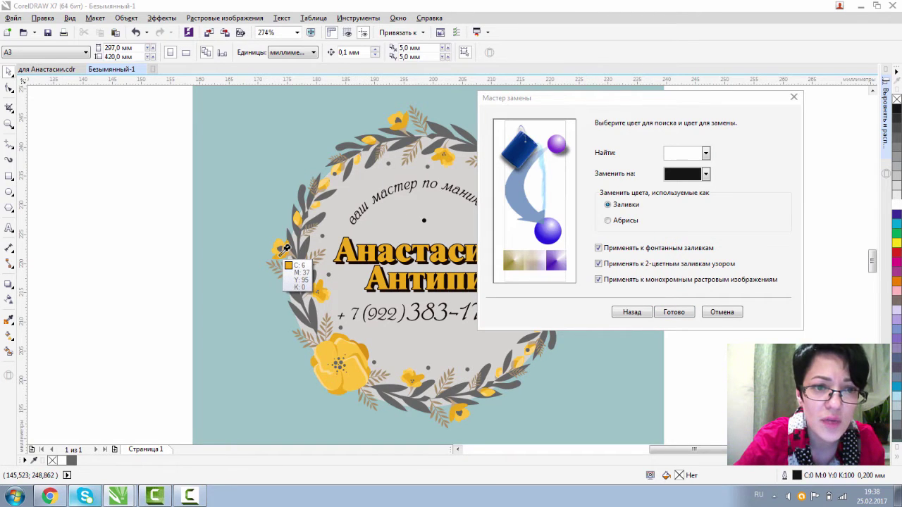
click(280, 254)
Replace all fills of the sampled orange with a near-black gray from the palette
click(704, 174)
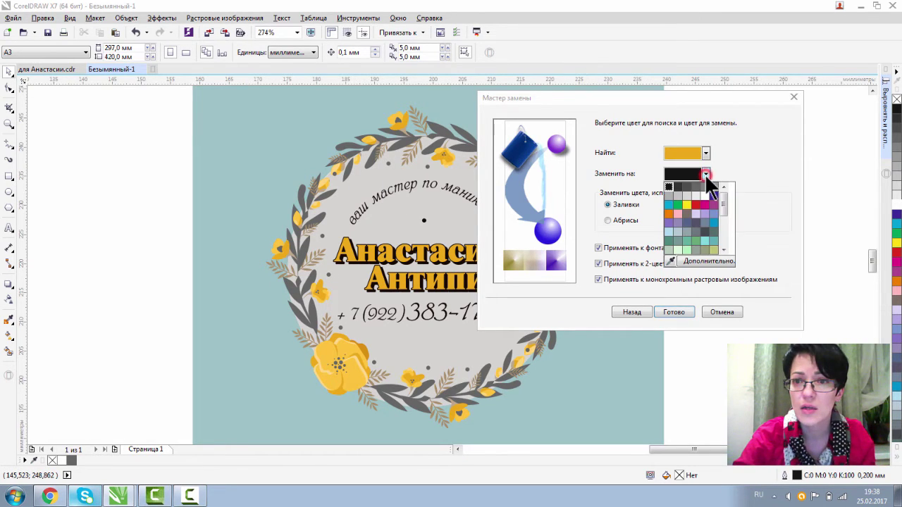
click(681, 196)
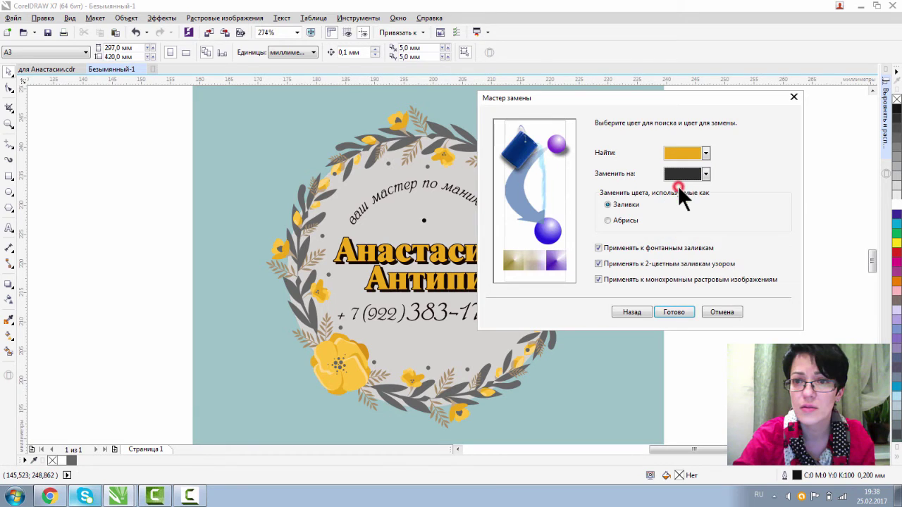
click(670, 312)
click(593, 248)
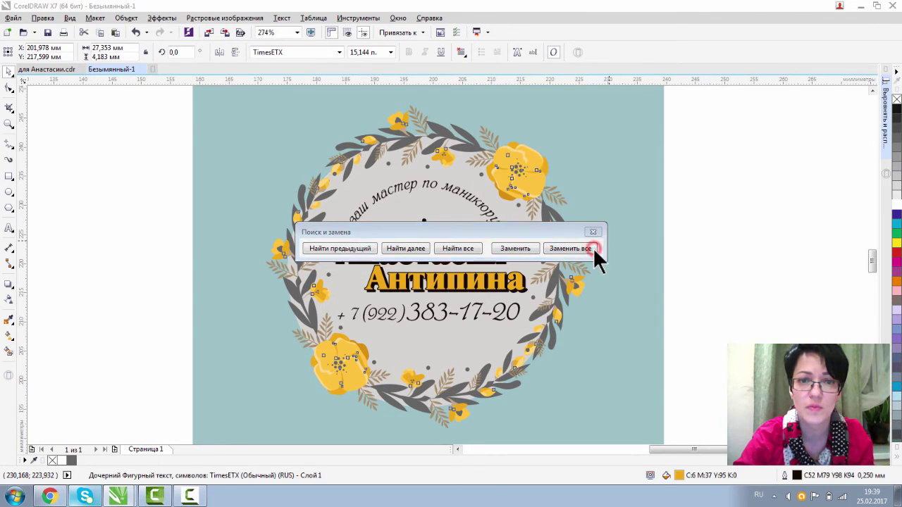
click(539, 211)
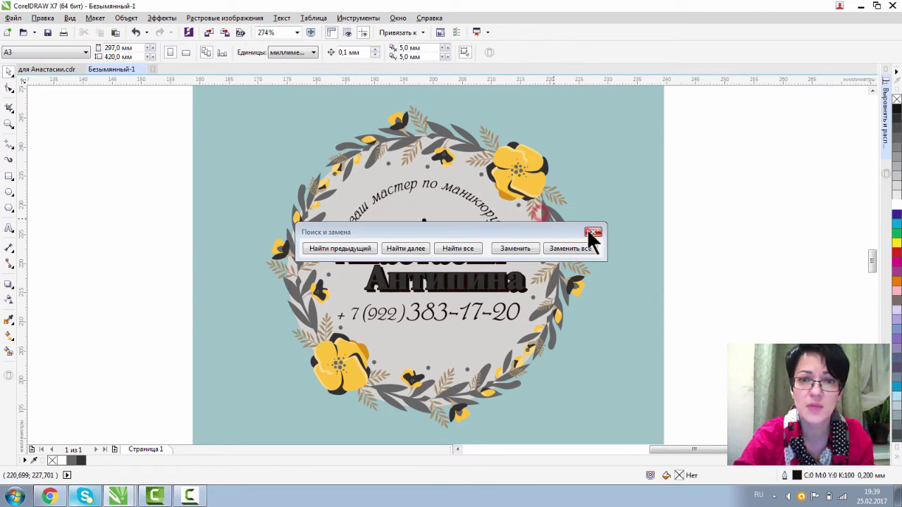
click(593, 233)
Start a fill colour replacement and sample the main yellow of the large upper flower's petals as the colour to find
click(9, 124)
drag(587, 227, 423, 137)
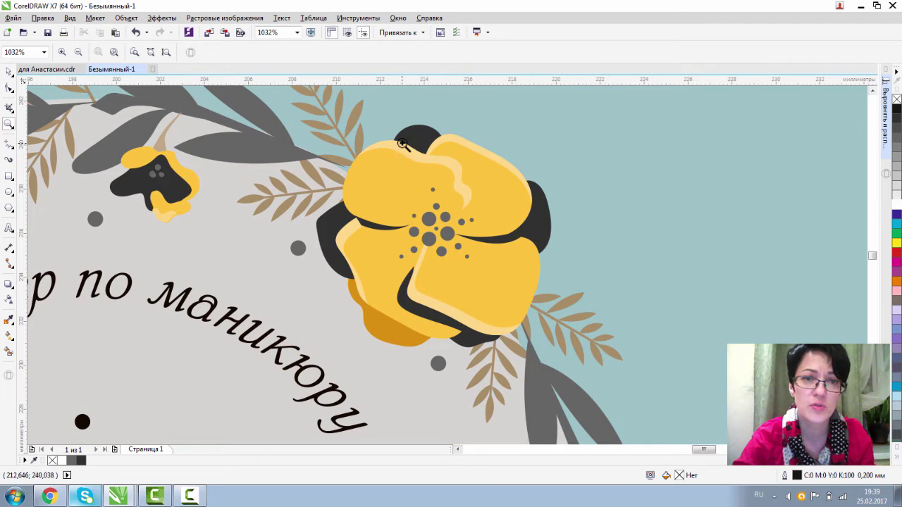
click(9, 71)
click(42, 18)
mouse_move(85, 219)
click(233, 229)
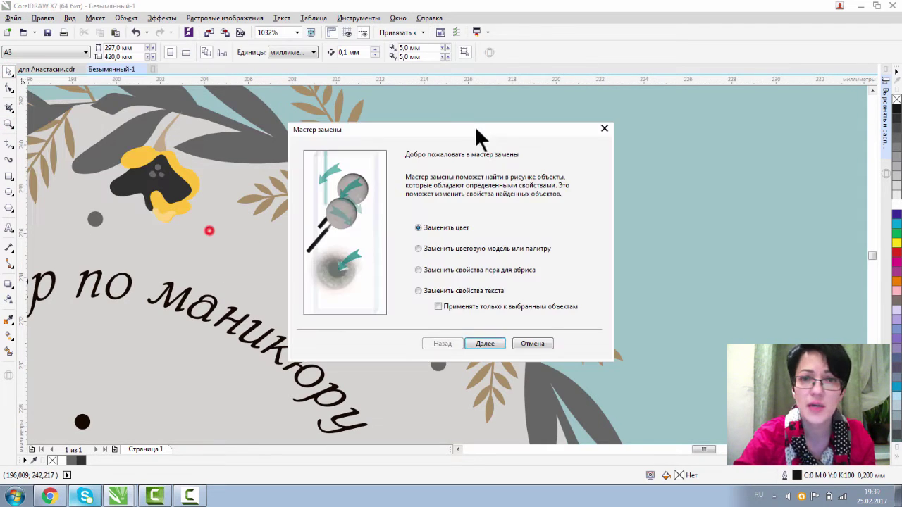
drag(474, 126, 745, 60)
click(756, 275)
click(787, 117)
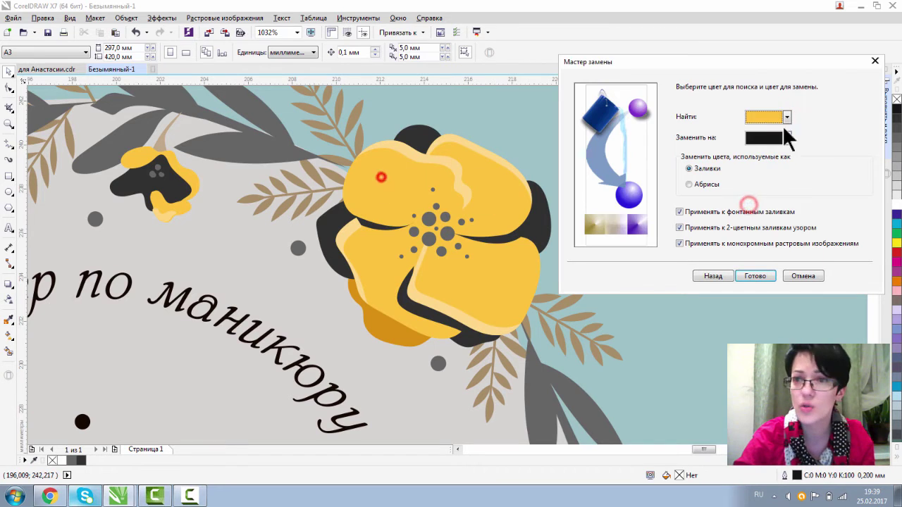
Replace all fills of the sampled petal yellow with light gray
click(787, 137)
click(795, 148)
click(754, 276)
click(588, 248)
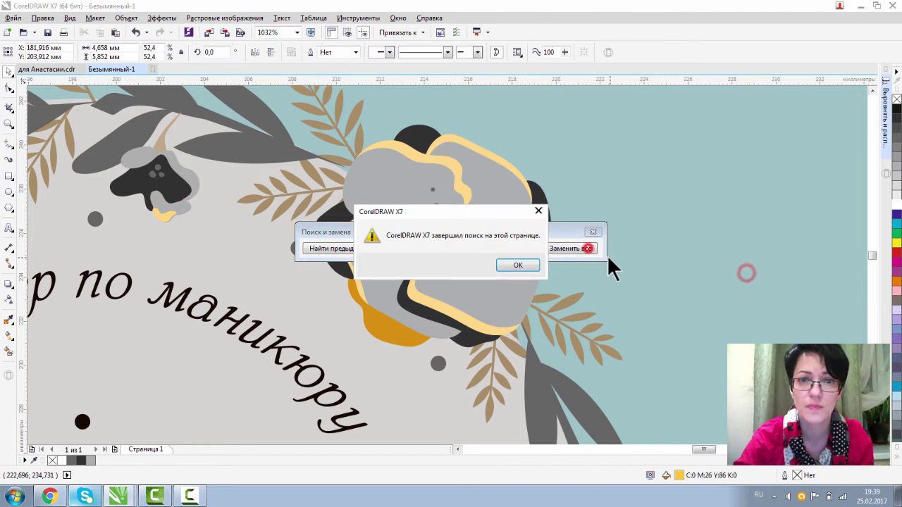
key(Return)
click(593, 231)
Start a fill colour replacement and sample the pale yellow highlight along the large flower's petal edge as the colour to find
click(42, 18)
mouse_move(84, 216)
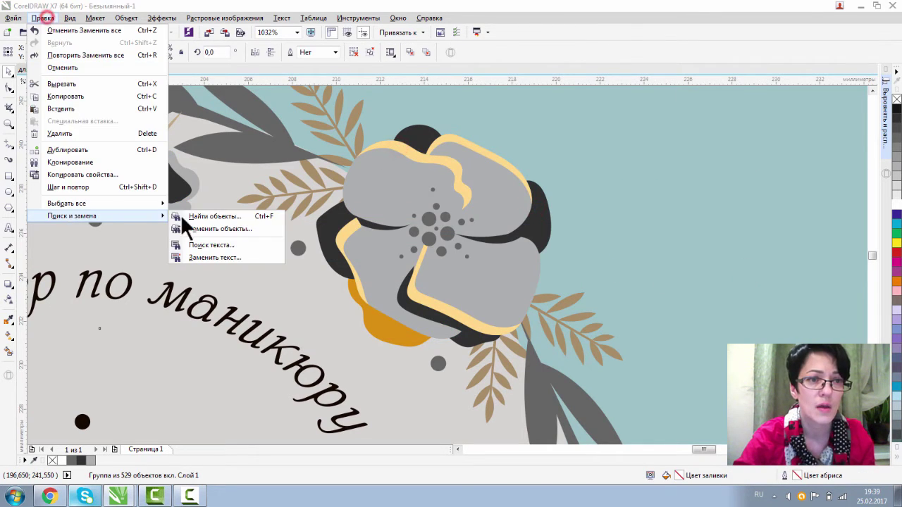
click(188, 229)
click(484, 340)
drag(479, 126, 706, 69)
click(755, 123)
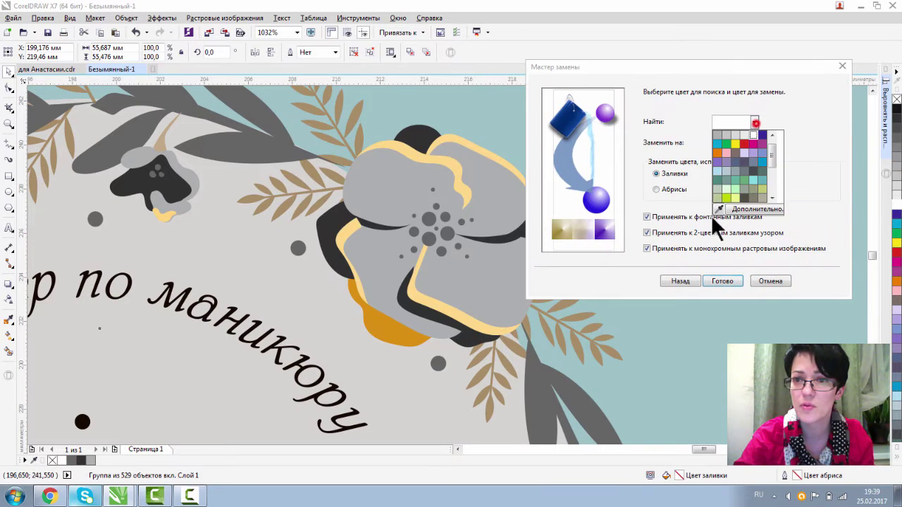
click(718, 209)
click(411, 153)
Replace all fills of the sampled pale yellow highlight colour with white
click(754, 142)
click(723, 280)
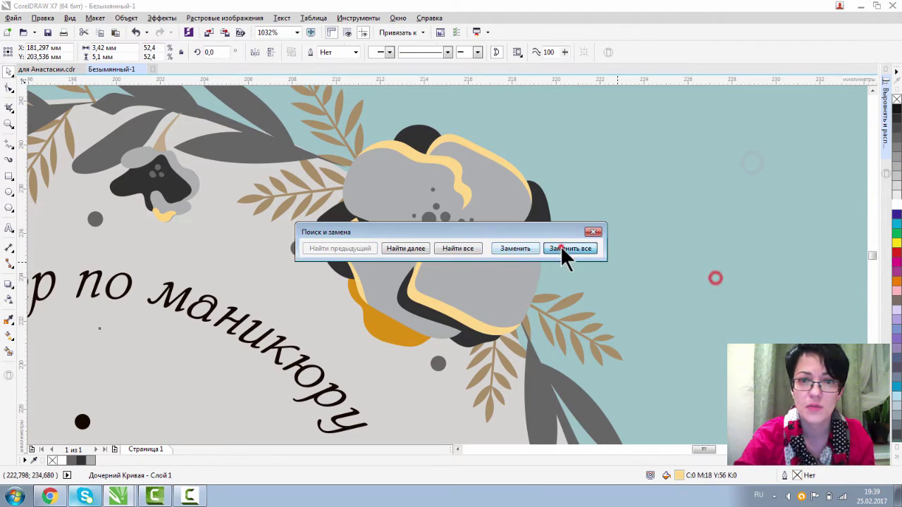
click(562, 248)
click(590, 230)
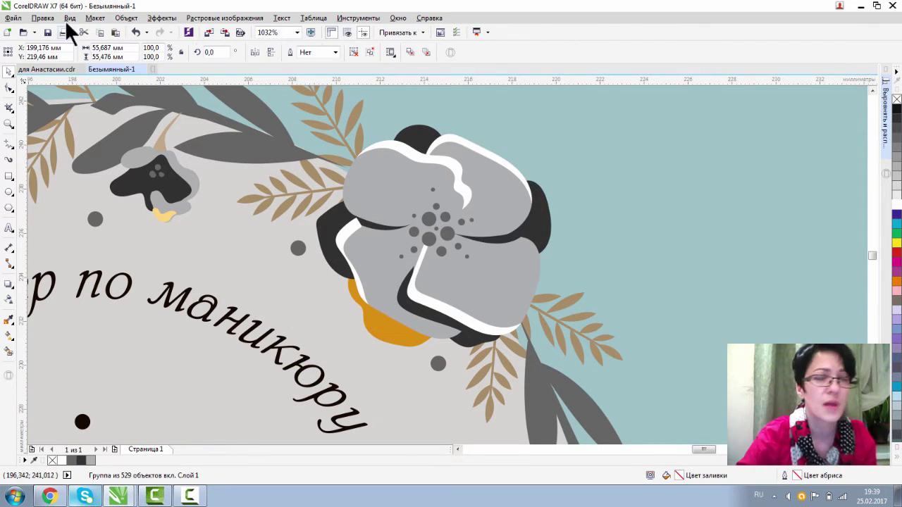
Start a fill colour replacement and sample the orange of the large flower's lower outer petal as the colour to find
click(43, 17)
mouse_move(107, 217)
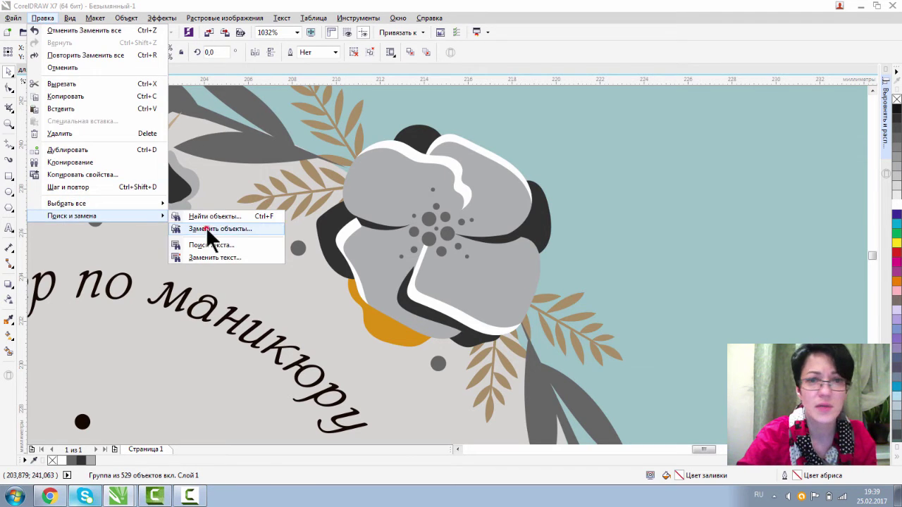
click(212, 230)
click(722, 276)
click(752, 116)
click(718, 203)
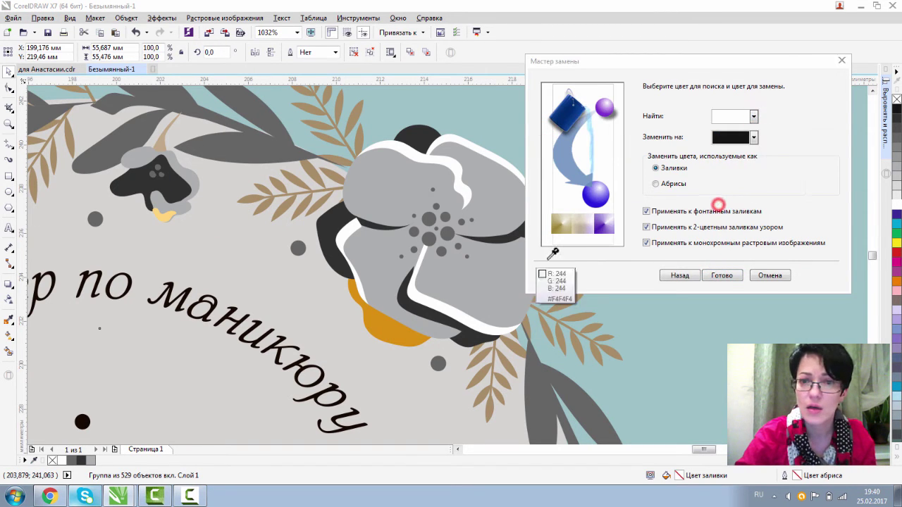
click(382, 329)
Replace all fills of the sampled orange with dark gray
click(753, 137)
click(730, 150)
click(722, 276)
click(597, 249)
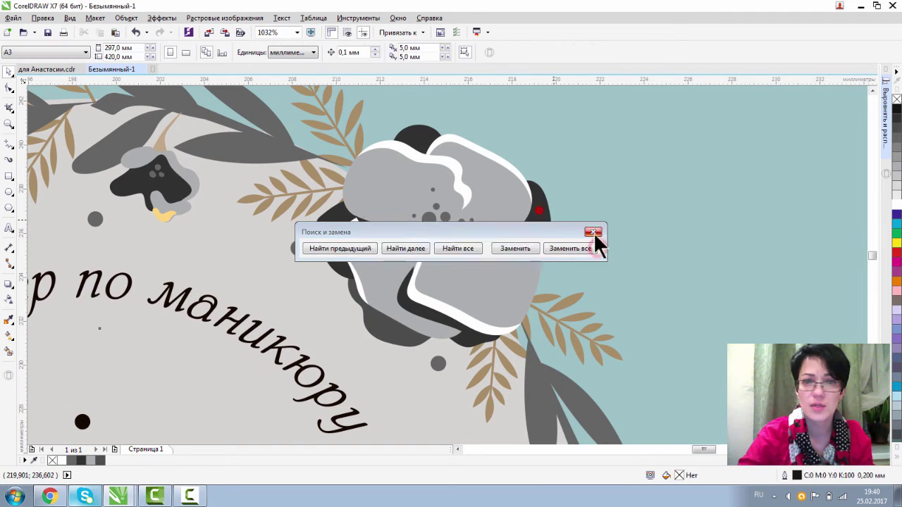
click(593, 231)
Start a fill colour replacement and sample the brown of the fern-like sprigs beside the large flower as the colour to find
click(42, 17)
mouse_move(105, 216)
click(207, 227)
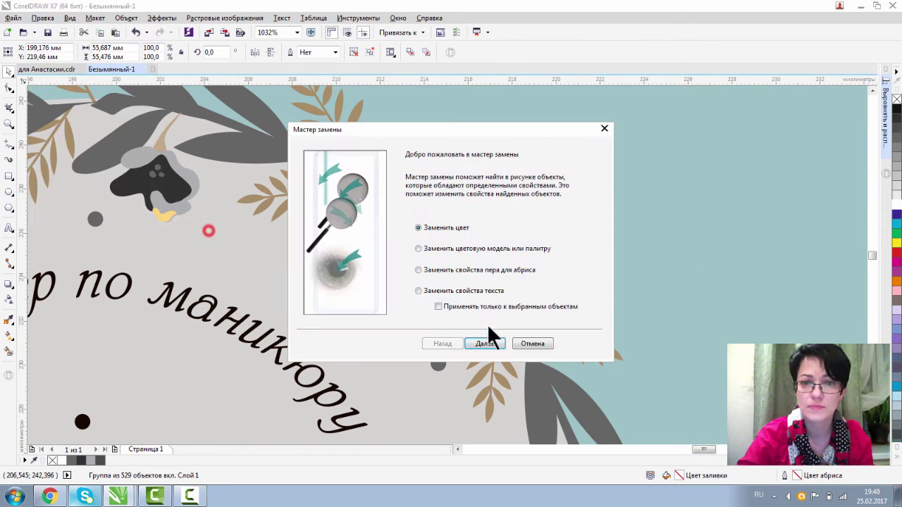
click(489, 336)
drag(524, 125, 740, 39)
click(742, 92)
click(703, 179)
click(310, 173)
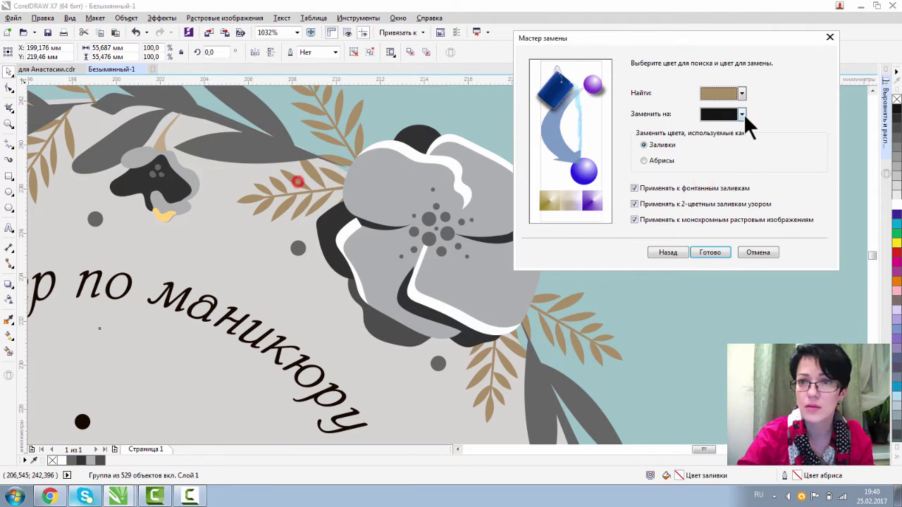
Replace all fills of the sampled sprig brown with dark gray
click(743, 114)
click(731, 125)
click(710, 253)
click(581, 248)
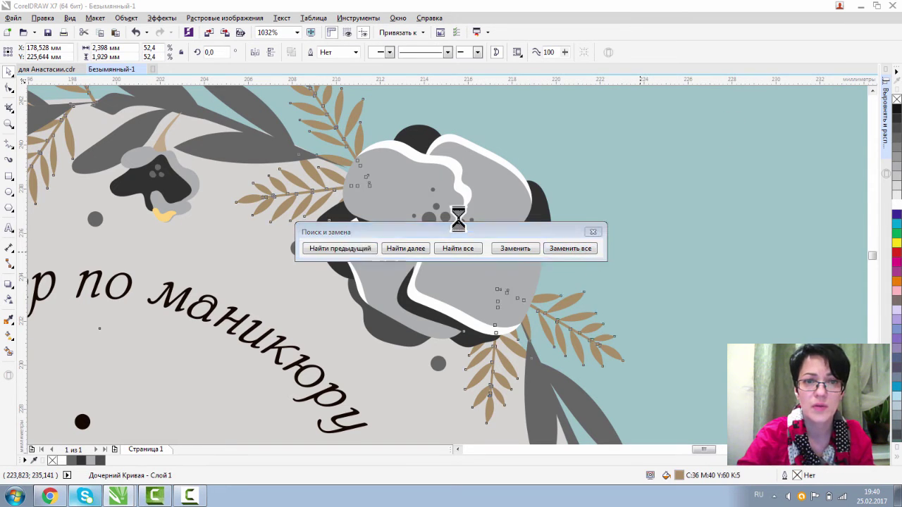
click(540, 210)
click(588, 228)
Start a fill colour replacement and sample the yellow of the small buds on the wreath's upper left as the colour to find
click(10, 126)
click(76, 53)
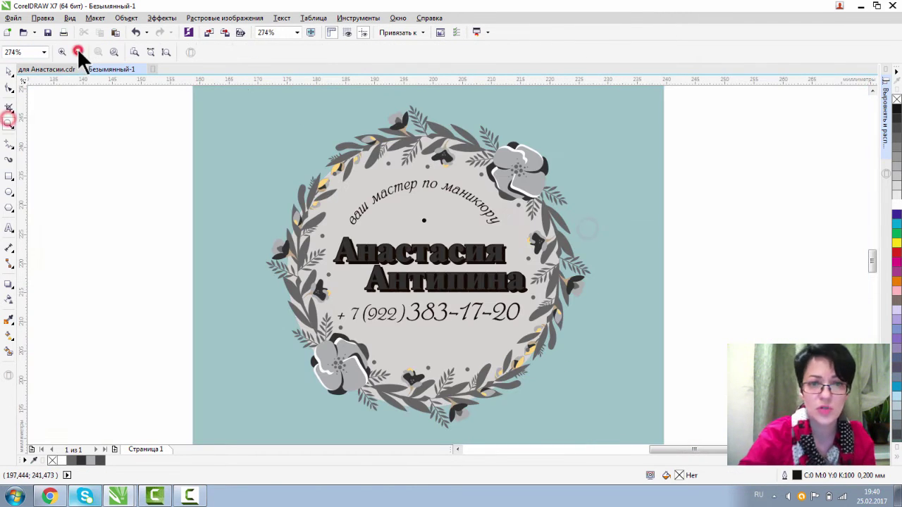
drag(312, 141, 331, 148)
key(space)
click(42, 17)
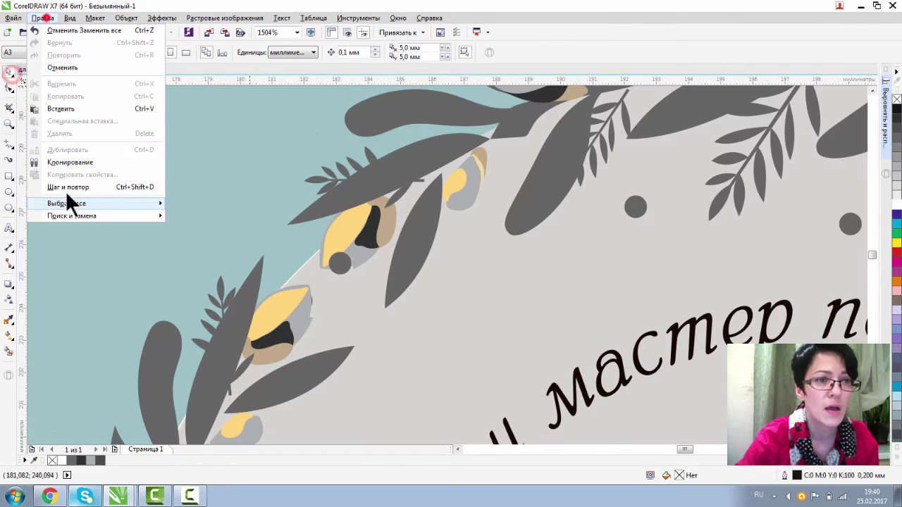
mouse_move(99, 215)
click(216, 227)
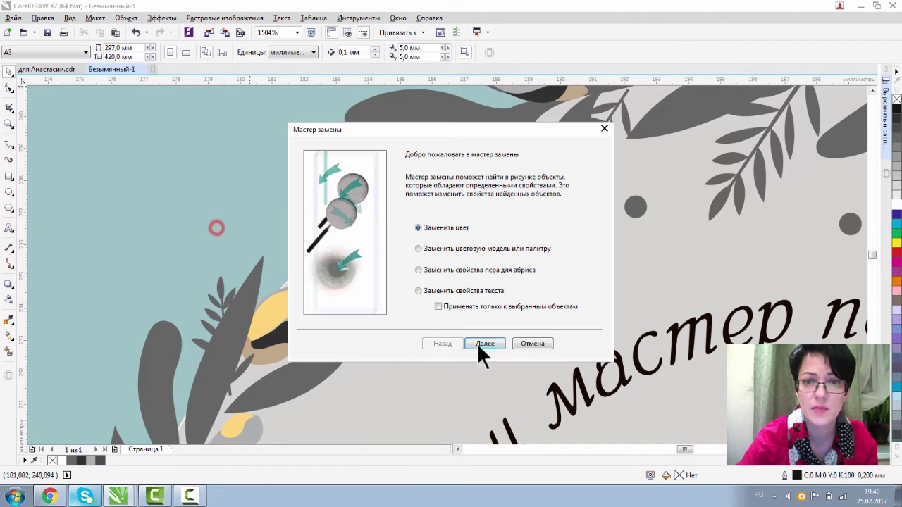
click(477, 342)
click(764, 118)
click(729, 205)
click(343, 226)
Replace all fills of the sampled bud yellow with light gray
click(763, 139)
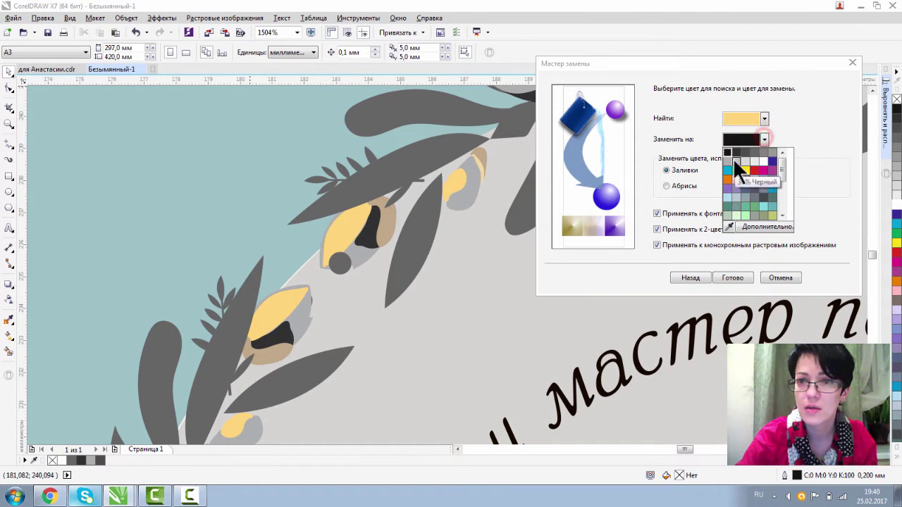
click(736, 162)
click(732, 277)
click(564, 248)
key(Return)
click(593, 232)
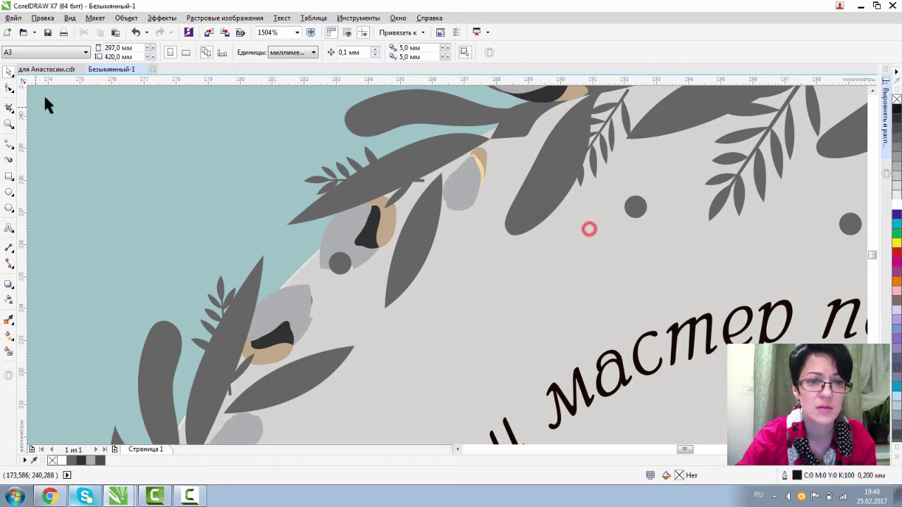
Start a fill colour replacement and sample the tan base of a small bud at the wreath's top as the colour to find
click(9, 124)
click(78, 52)
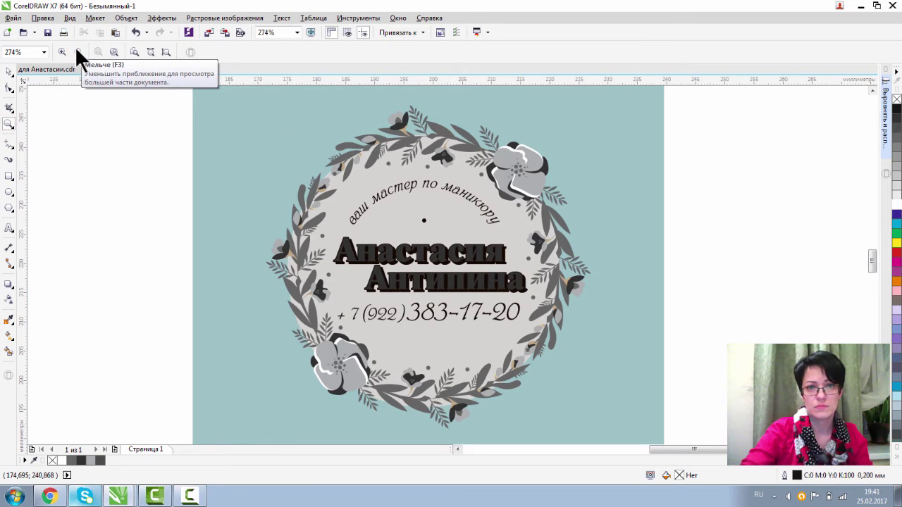
drag(381, 111, 467, 170)
click(9, 70)
click(295, 209)
click(36, 17)
mouse_move(51, 213)
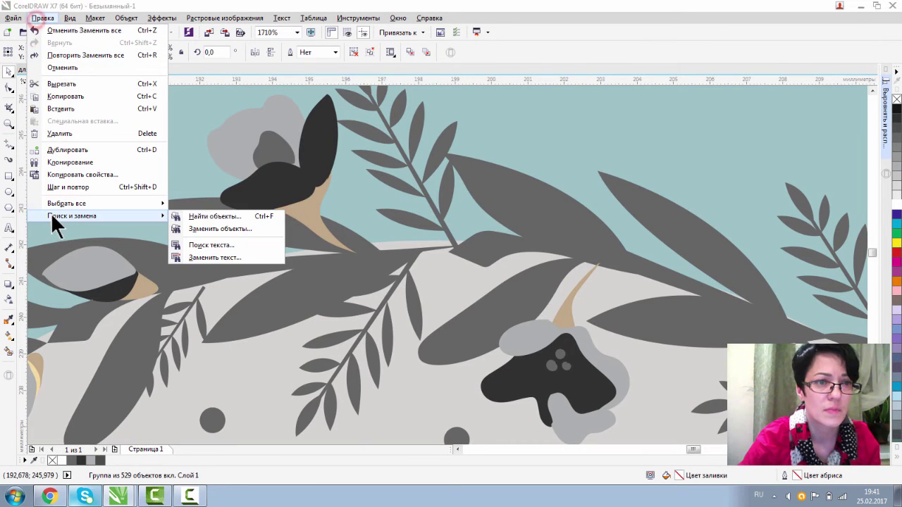
click(211, 228)
click(483, 343)
click(515, 186)
click(481, 272)
click(140, 282)
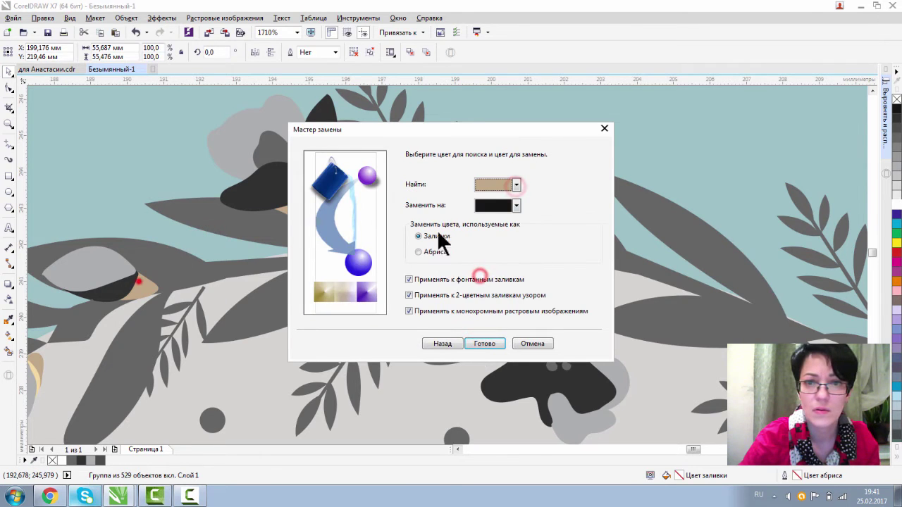
Replace all fills of the sampled tan with light gray
click(515, 205)
click(491, 228)
click(484, 343)
click(552, 248)
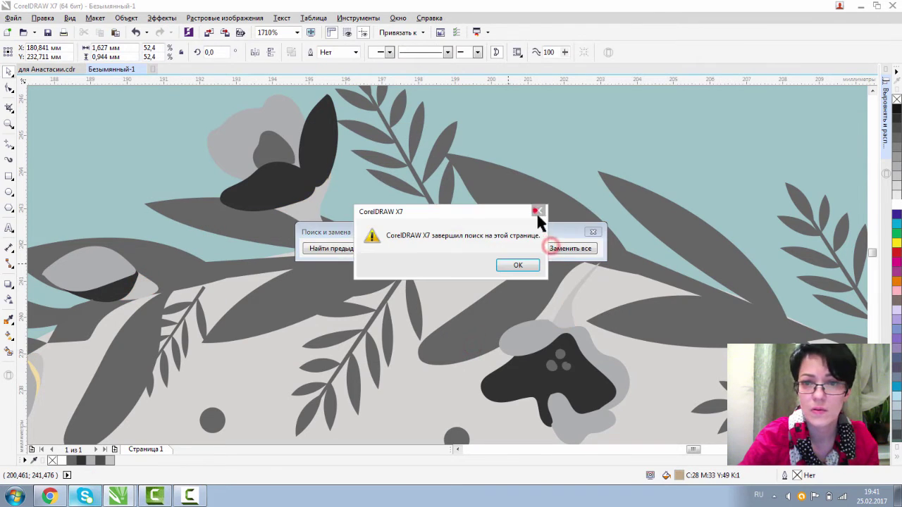
click(535, 207)
click(591, 231)
Ungroup all objects in the text group at the centre of the recoloured card
click(9, 123)
click(77, 52)
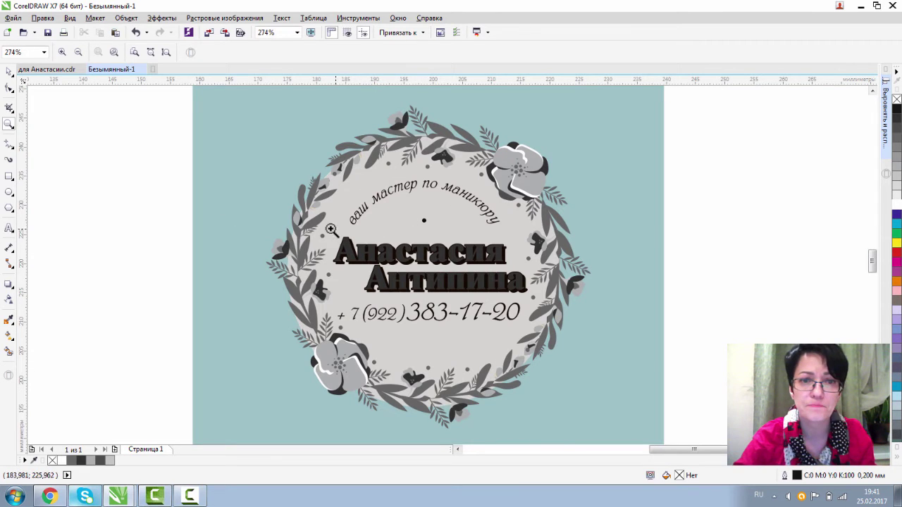
click(9, 72)
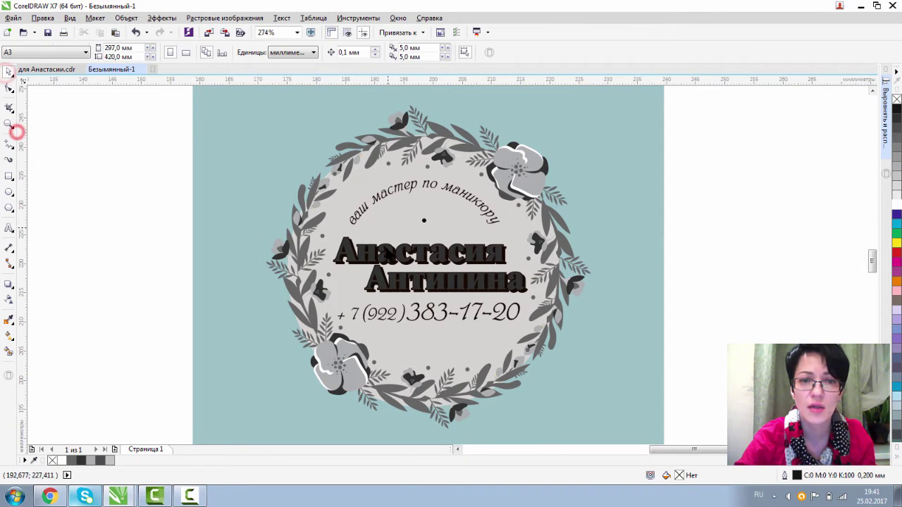
click(402, 260)
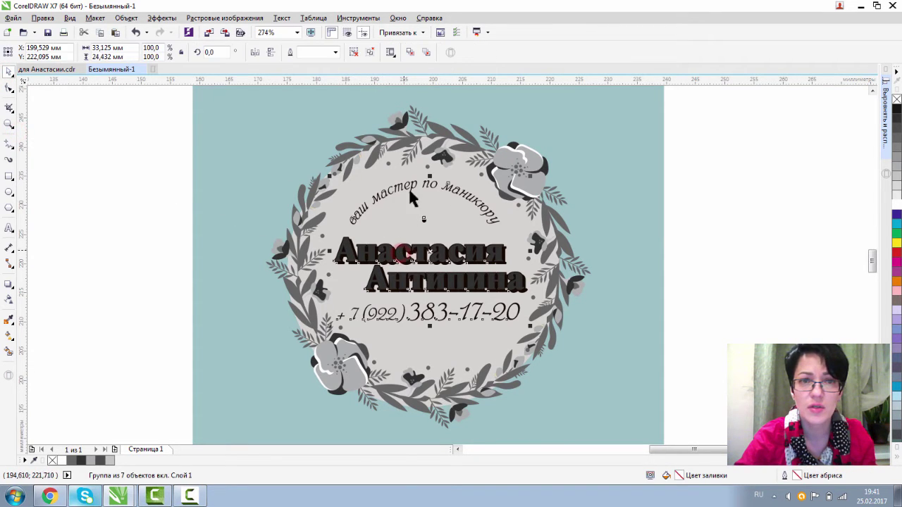
click(372, 51)
click(749, 221)
Fill both lines of the large name text with white
key(Tab)
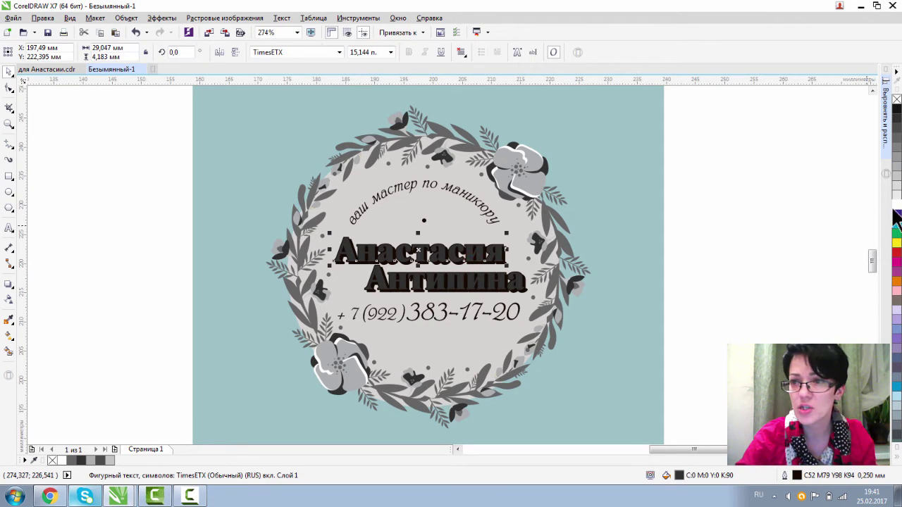
click(897, 204)
key(Tab)
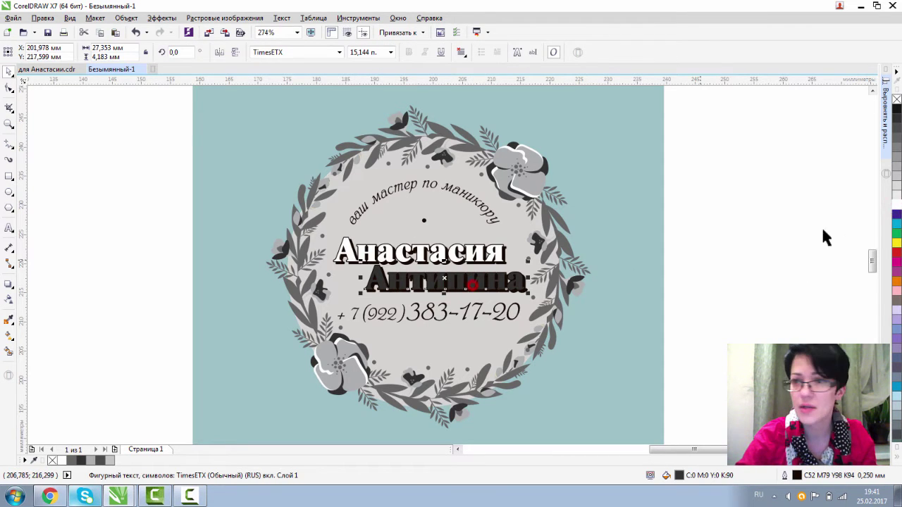
click(897, 204)
click(722, 259)
Compare the two gray versions of the card and examine the vector-recoloured wreath up close
click(9, 124)
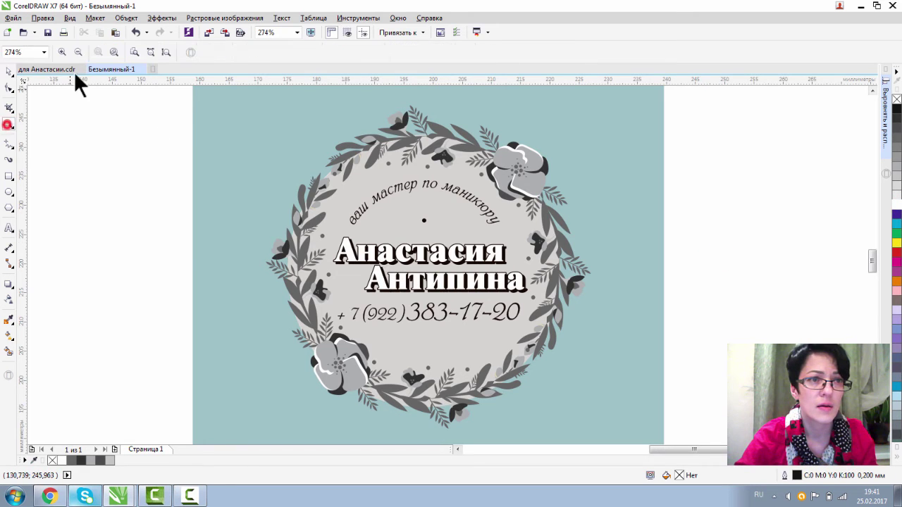
click(76, 51)
click(77, 51)
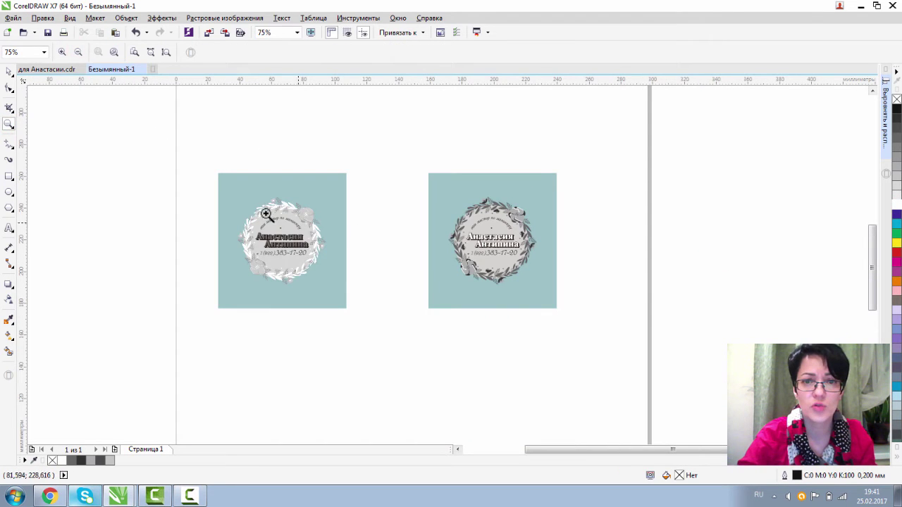
drag(451, 233, 577, 324)
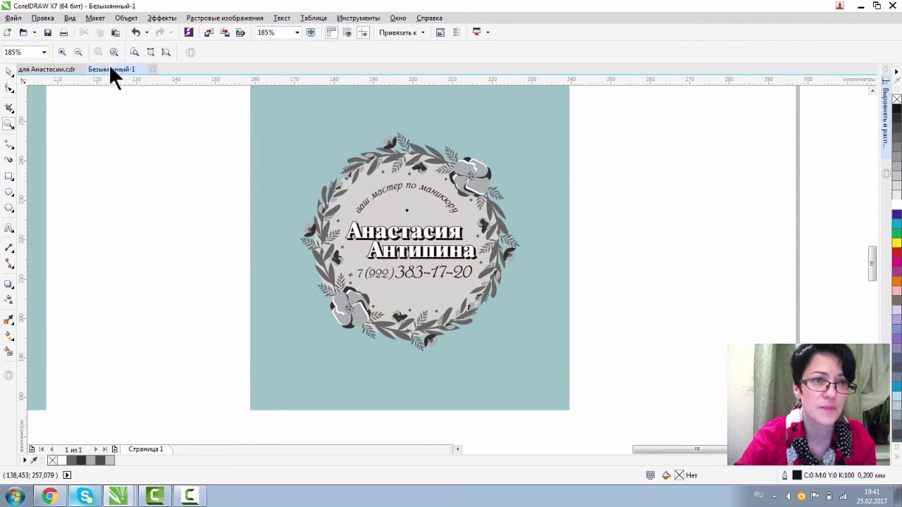
click(78, 52)
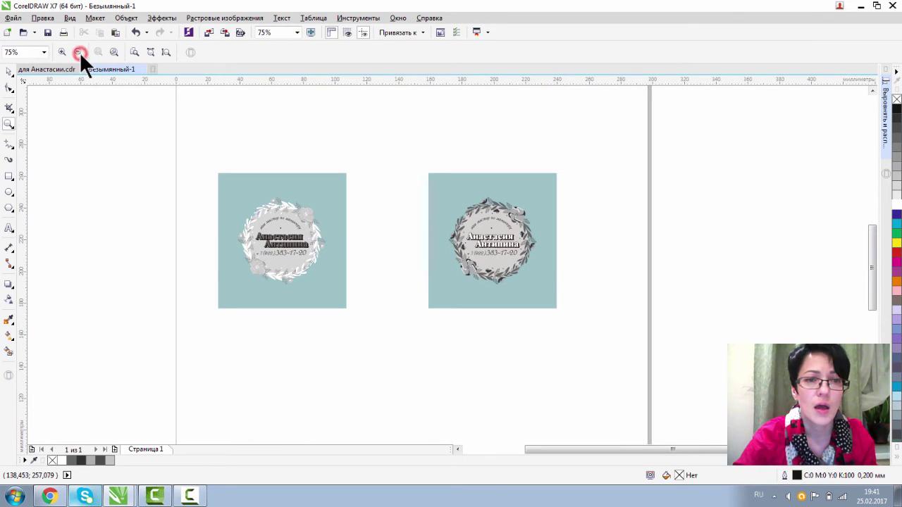
click(8, 71)
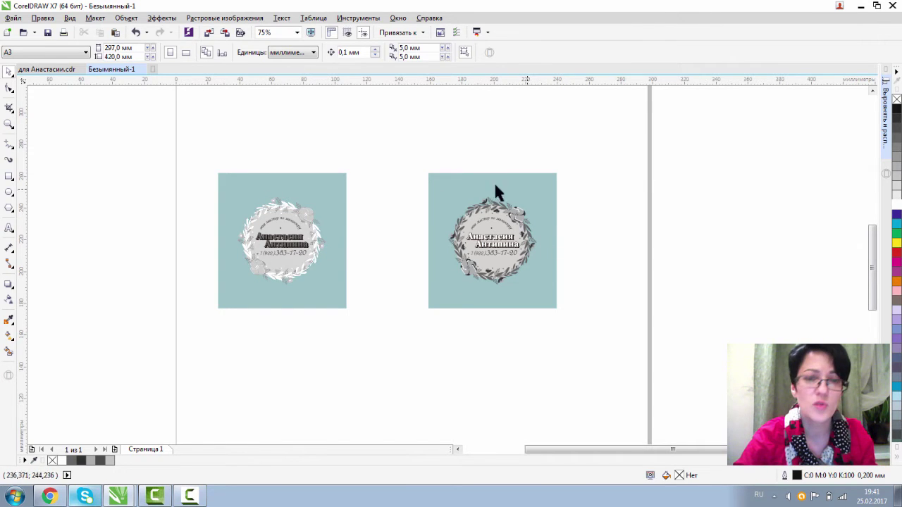
click(9, 125)
drag(404, 194, 586, 302)
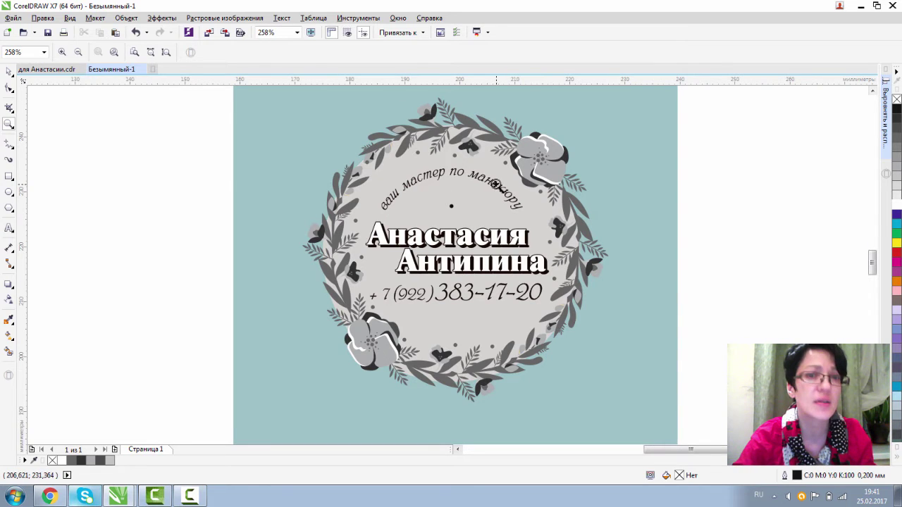
click(78, 52)
Delete the left card, the version converted to a grayscale bitmap, together with its teal background
click(8, 72)
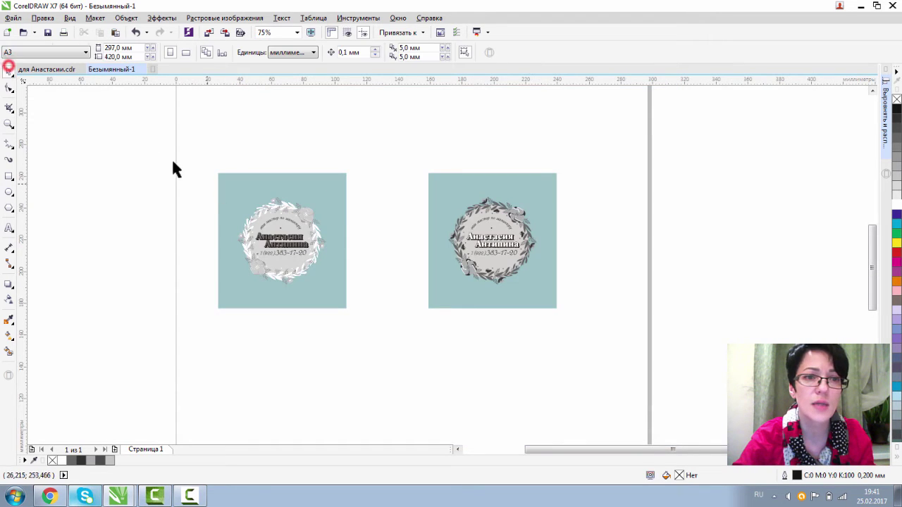
drag(160, 147, 403, 387)
key(Delete)
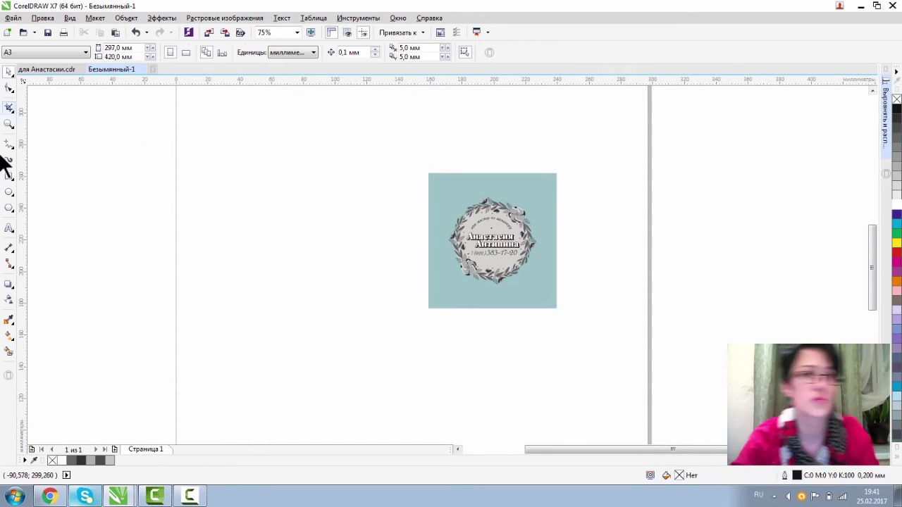
Switch the A3 page to landscape orientation
click(9, 125)
click(80, 52)
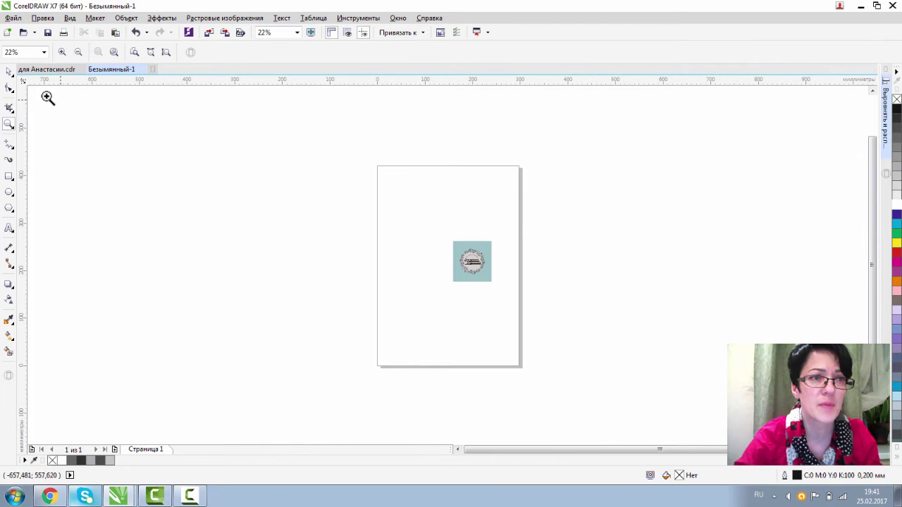
click(9, 72)
click(177, 195)
click(187, 52)
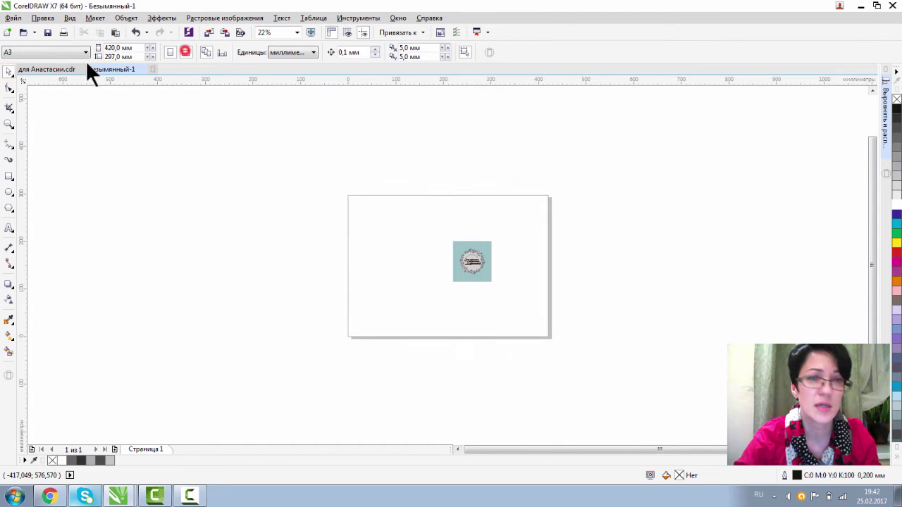
click(8, 124)
drag(322, 181, 613, 427)
click(8, 71)
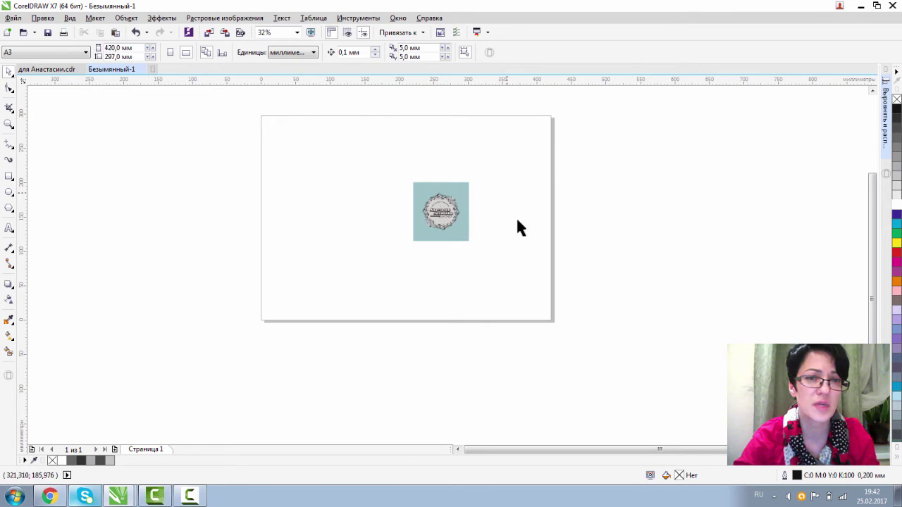
Create a page-sized rectangle behind the card, fill it with 60% black and keep it selected
click(281, 151)
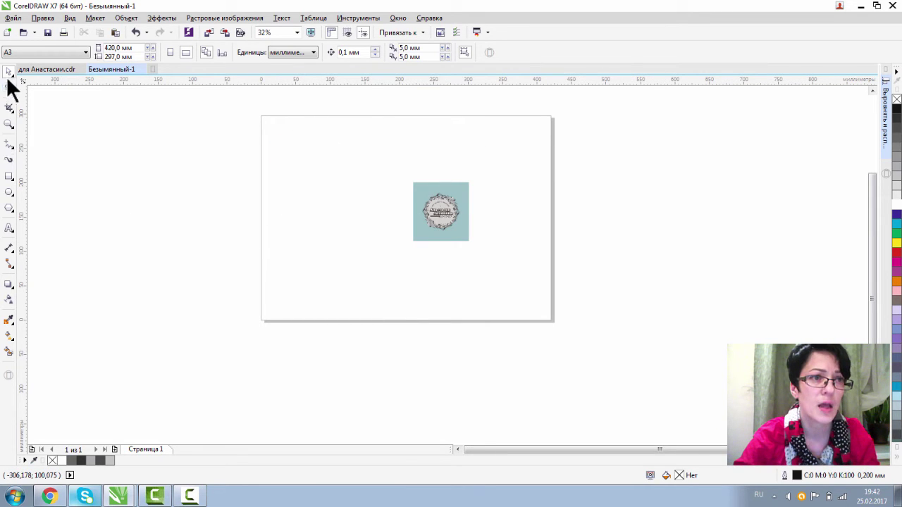
double_click(9, 175)
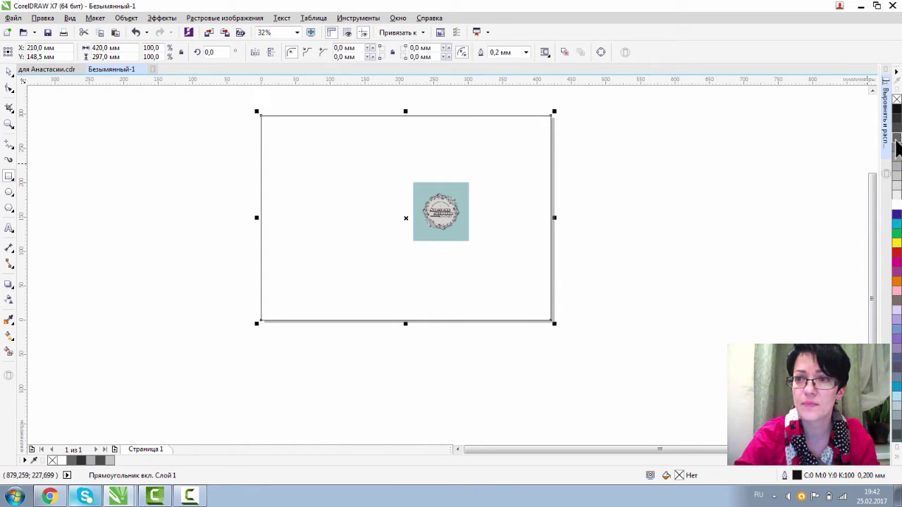
click(896, 150)
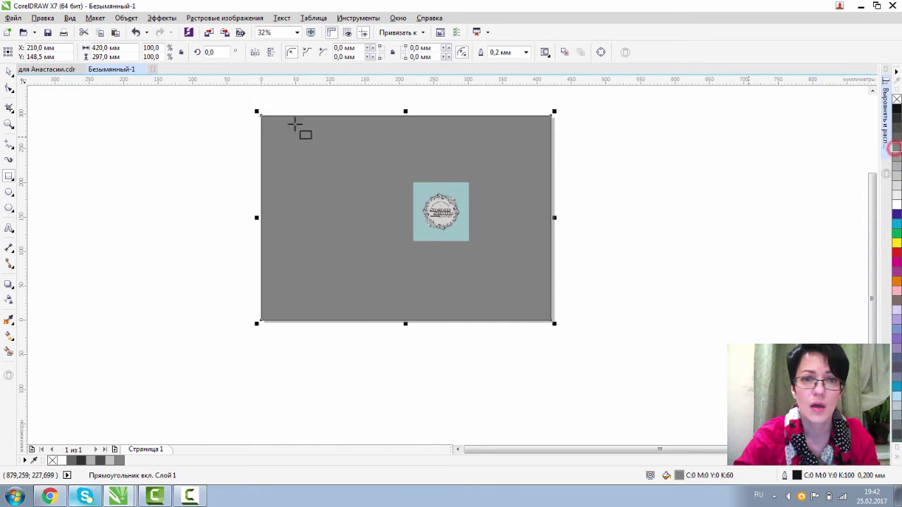
click(9, 71)
click(125, 164)
click(532, 148)
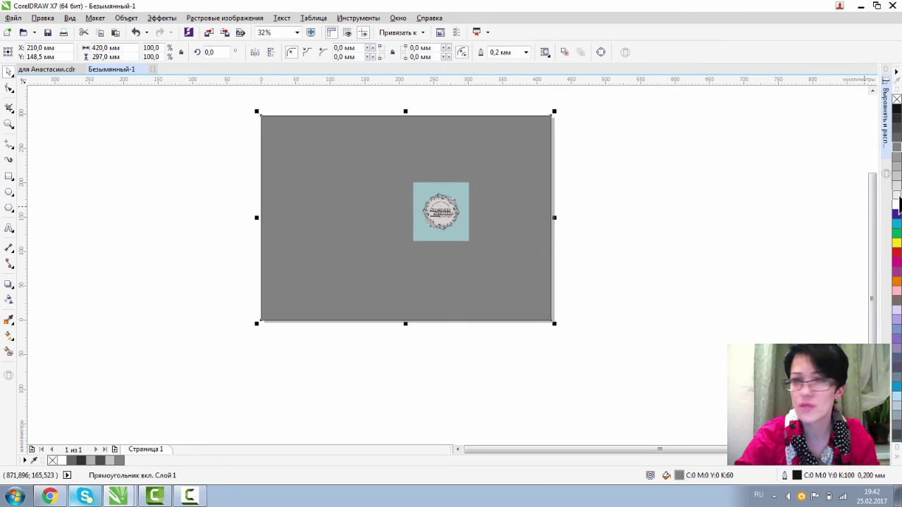
Change the page-sized background rectangle's fill to 10% black and deselect it
click(897, 195)
click(667, 197)
click(501, 152)
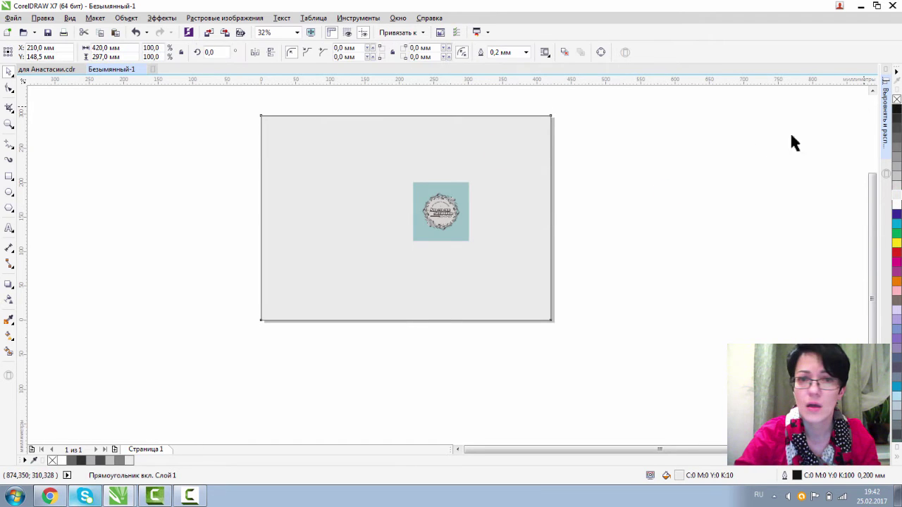
click(728, 155)
Delete the teal square behind the wreath card
drag(219, 164, 411, 240)
click(419, 189)
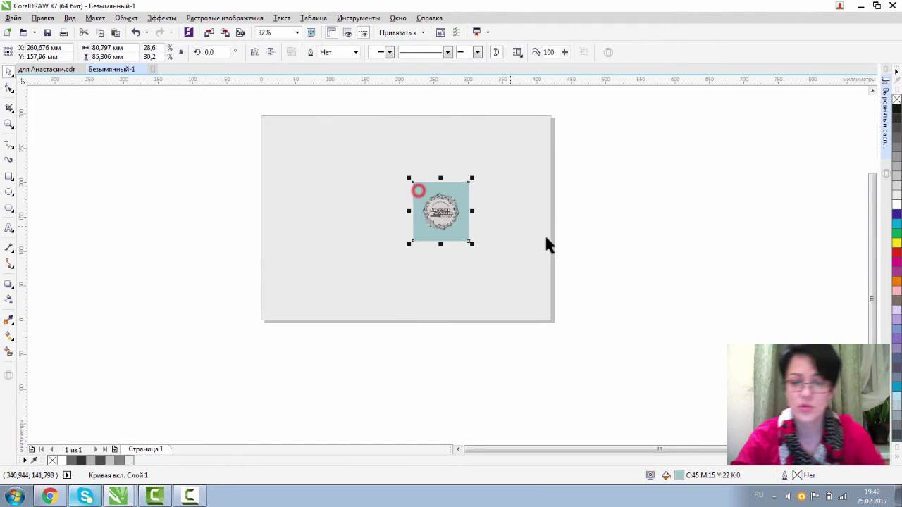
key(Delete)
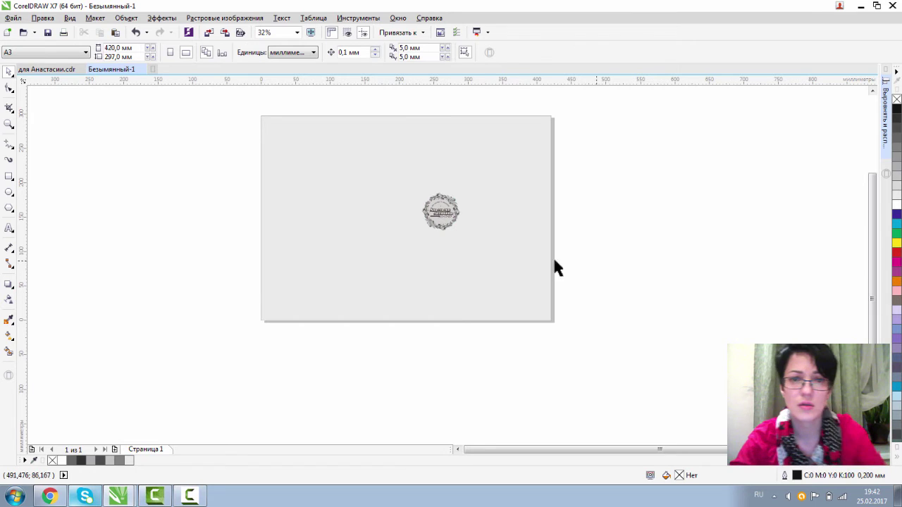
Select all parts of the wreath card and combine them into one group, leaving the background out
click(9, 124)
drag(236, 110, 556, 299)
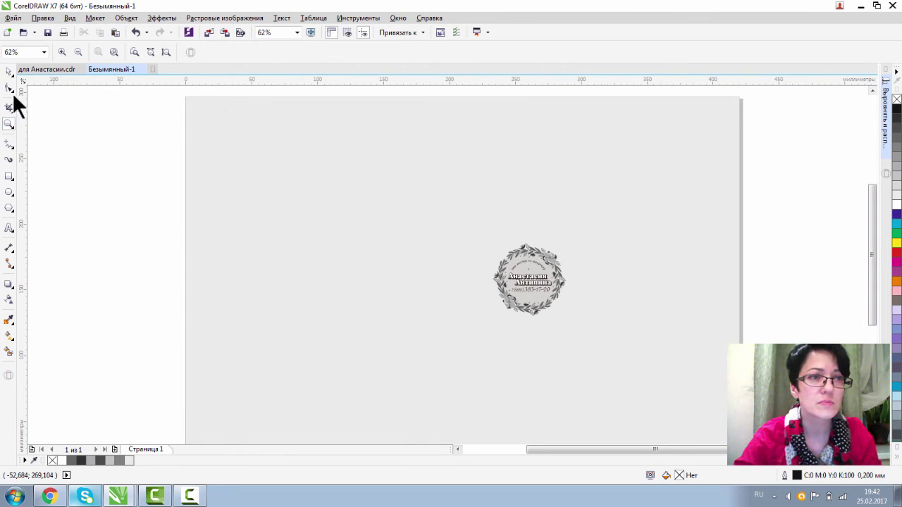
drag(115, 151, 599, 344)
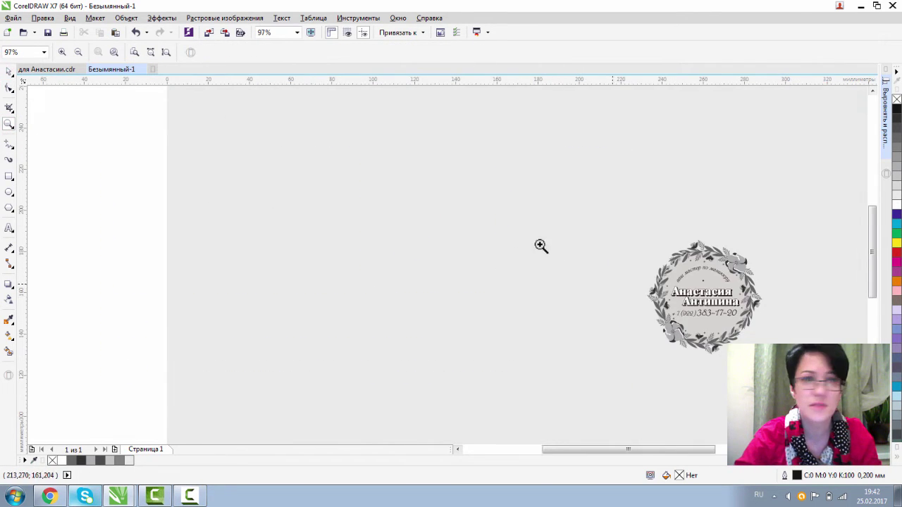
click(78, 52)
click(8, 71)
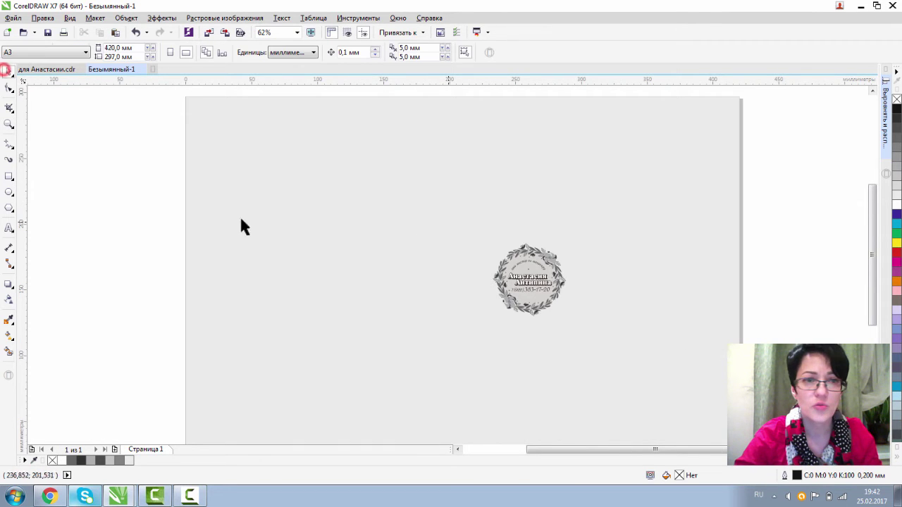
drag(144, 173, 623, 367)
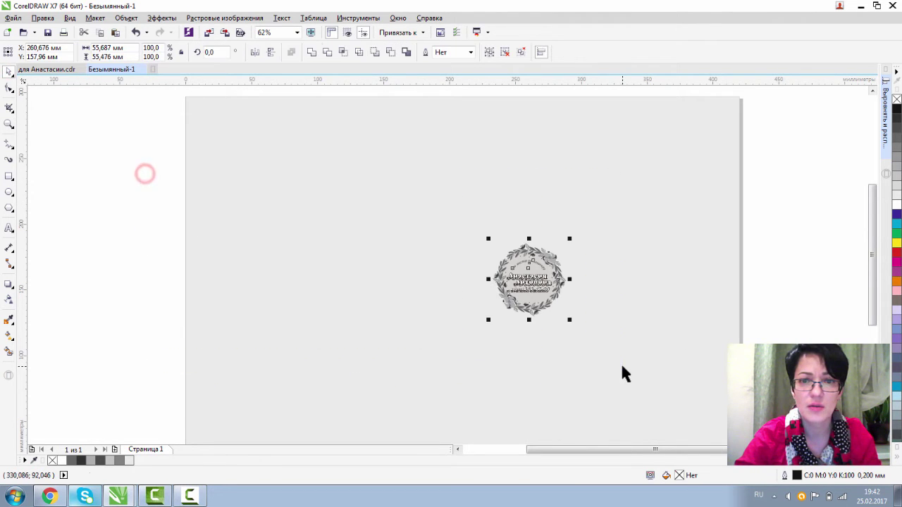
click(489, 52)
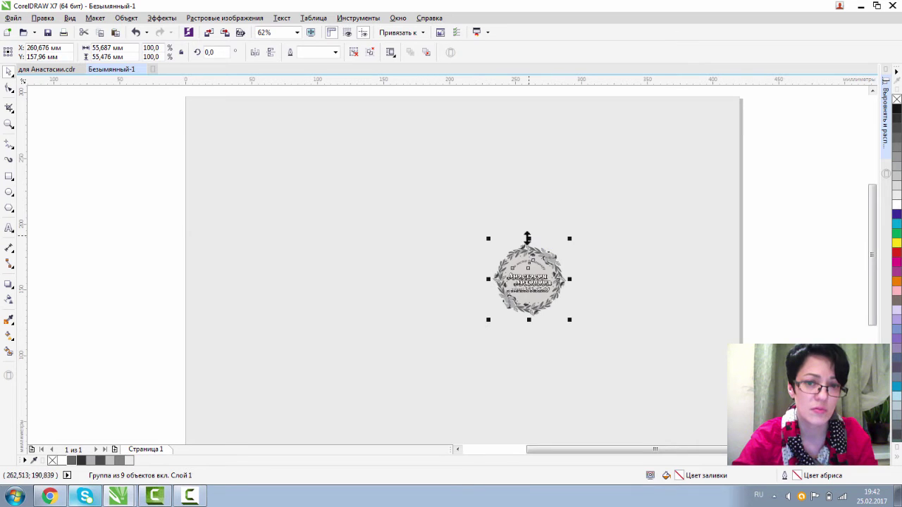
Lock the card group's proportions and set its width to 60 mm
click(181, 53)
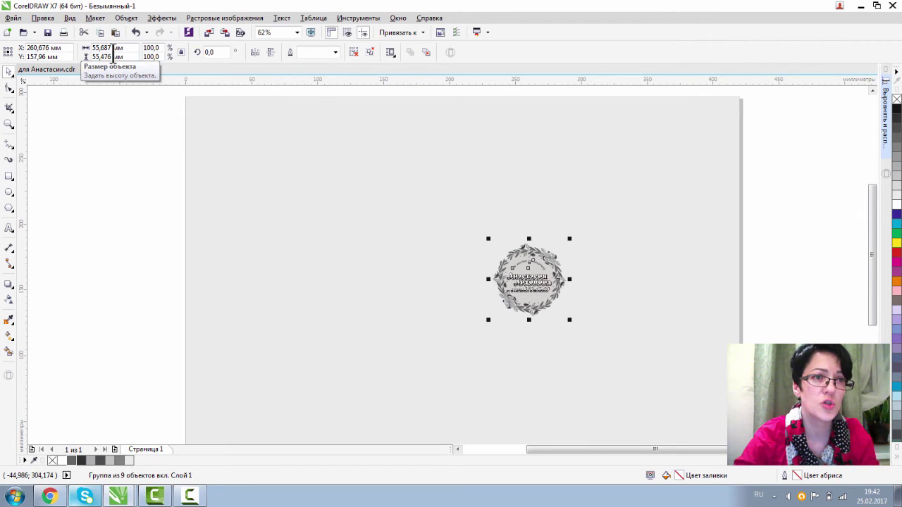
double_click(109, 47)
text(60)
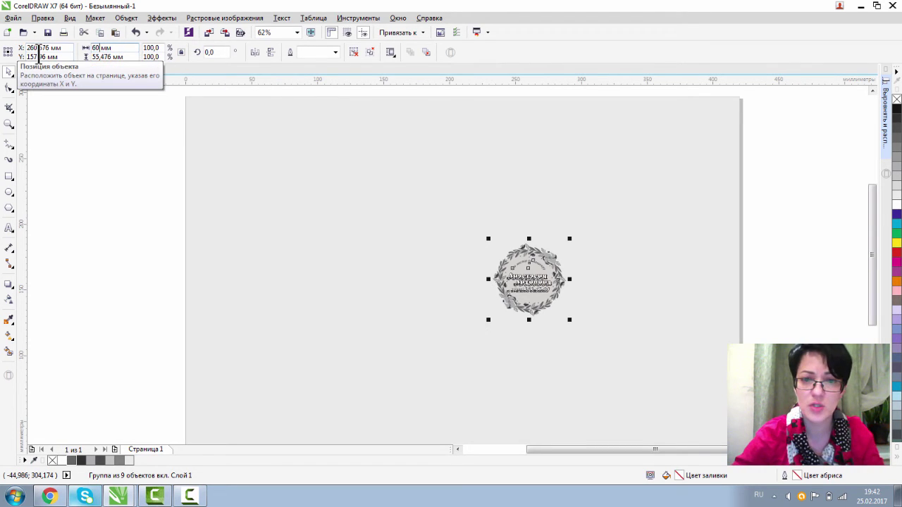
key(Return)
Move the wreath card group into the upper-left corner of the page and deselect it
click(9, 123)
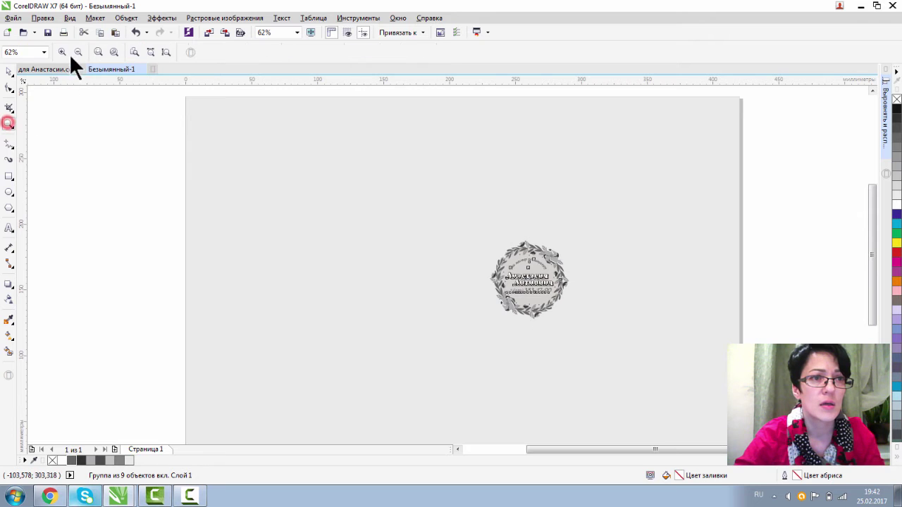
click(77, 53)
click(8, 71)
click(457, 211)
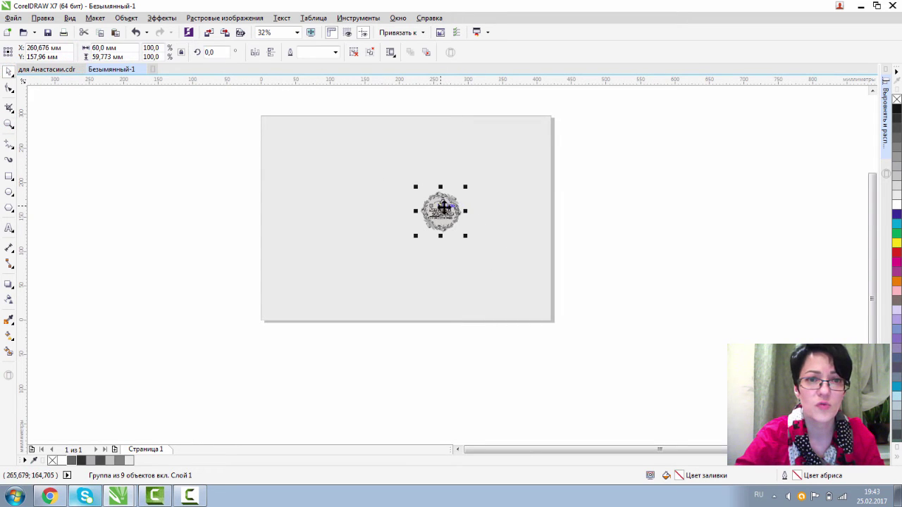
drag(443, 206, 288, 137)
click(211, 181)
Open the Position transformation for the wreath card group and set the number of copies to 4
click(9, 123)
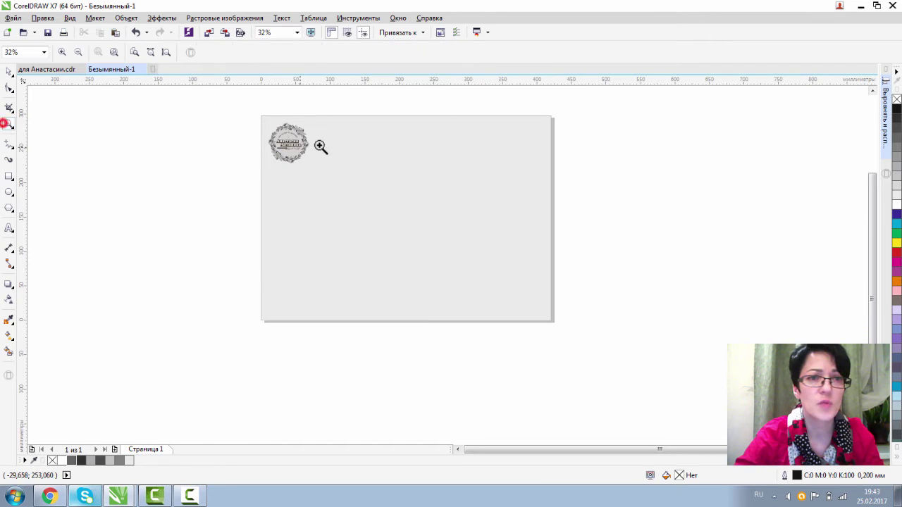
drag(221, 96, 687, 392)
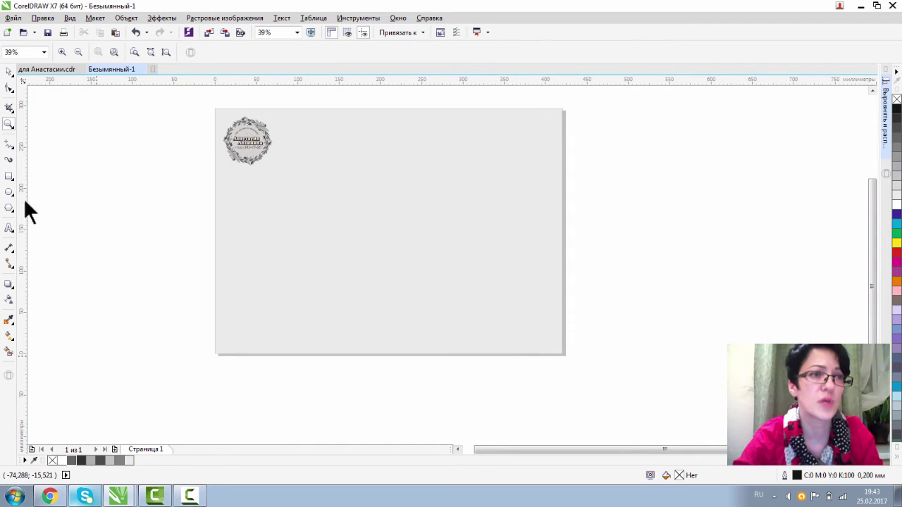
click(8, 71)
click(244, 137)
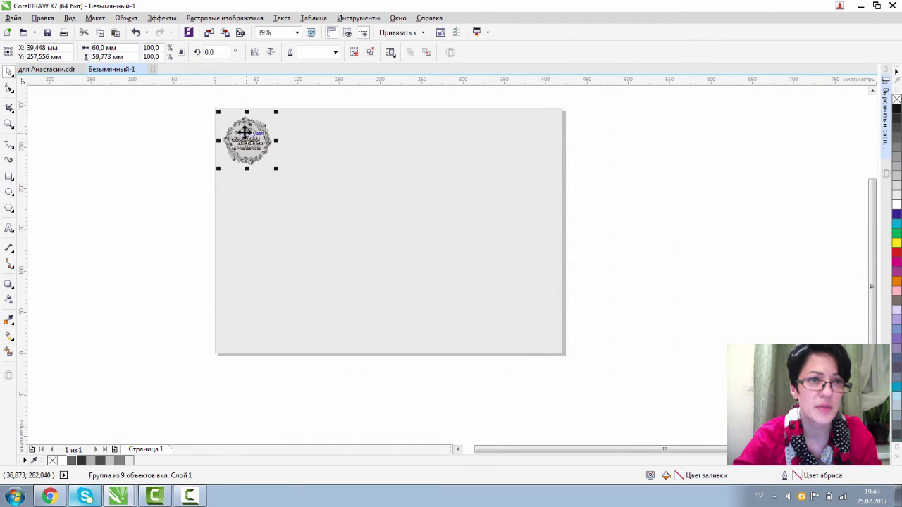
click(124, 18)
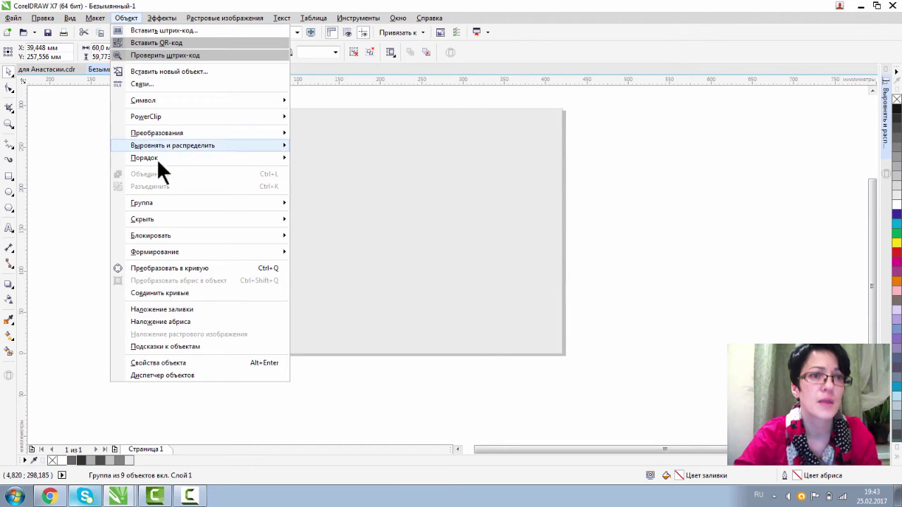
mouse_move(151, 162)
mouse_move(150, 133)
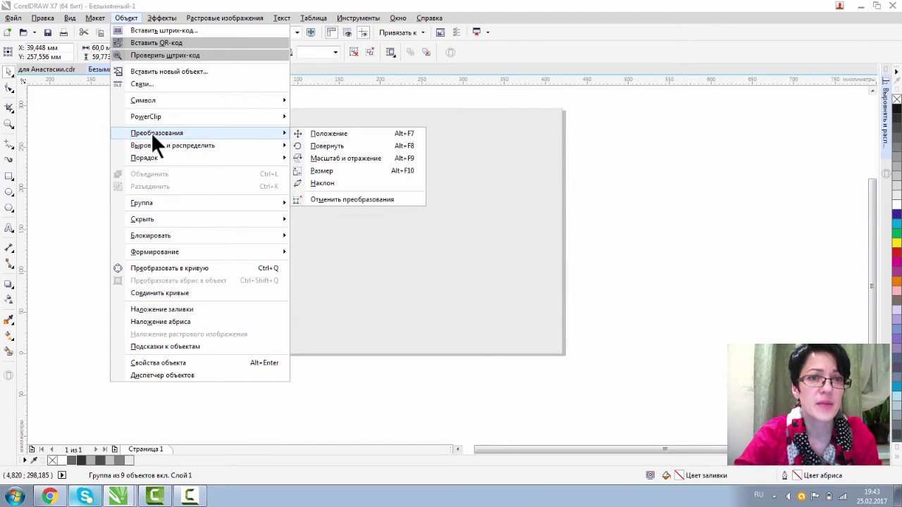
click(334, 134)
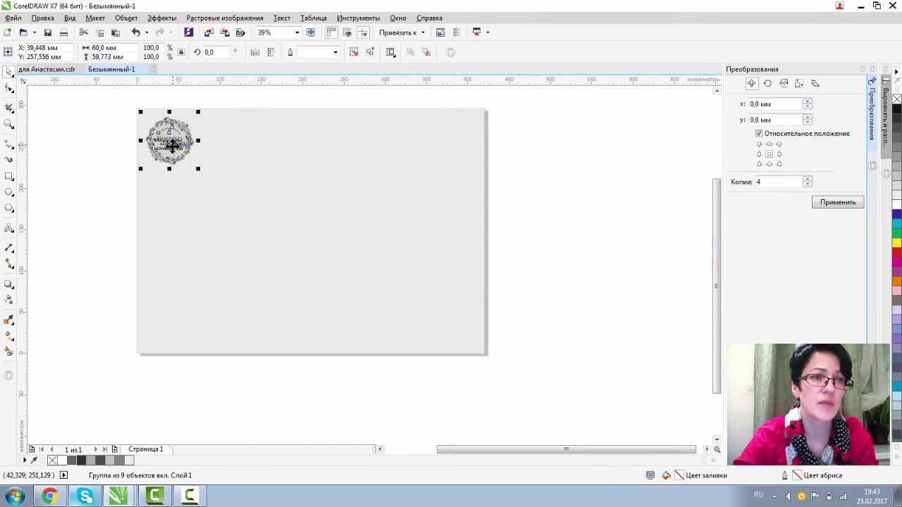
Undo the trial copies and create four copies of the card group in a row, each offset 90 mm horizontally
key(ctrl+z)
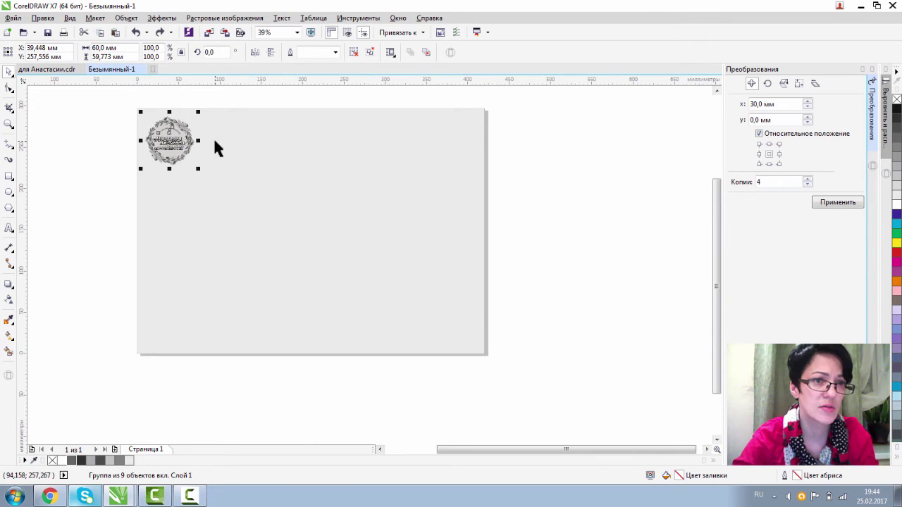
double_click(760, 103)
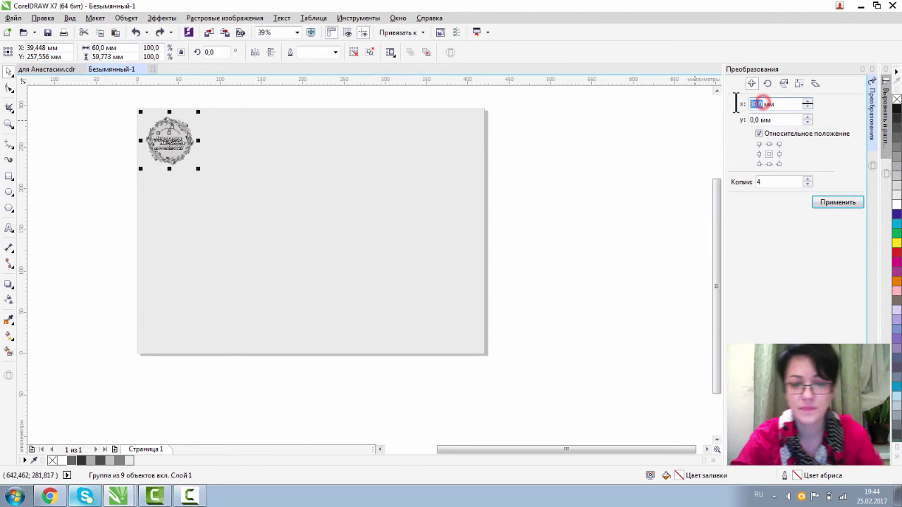
text(90)
click(826, 200)
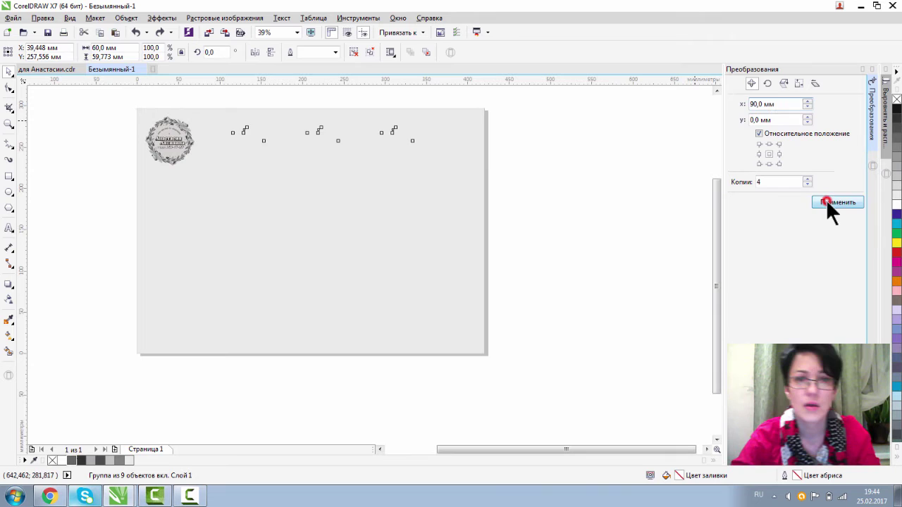
click(613, 194)
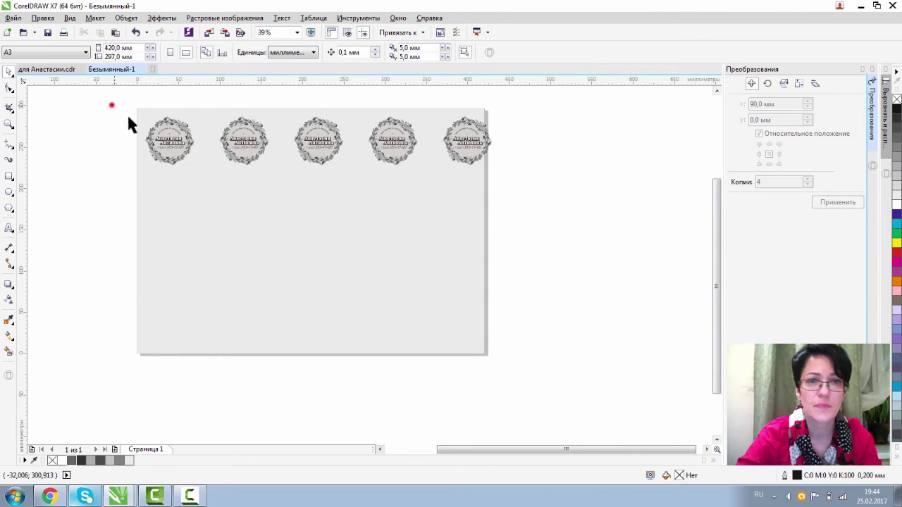
drag(111, 105, 613, 211)
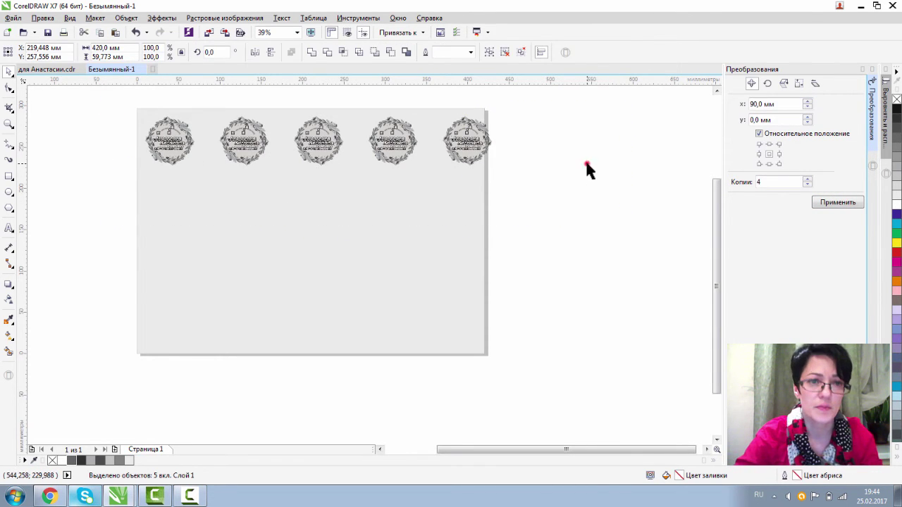
click(586, 165)
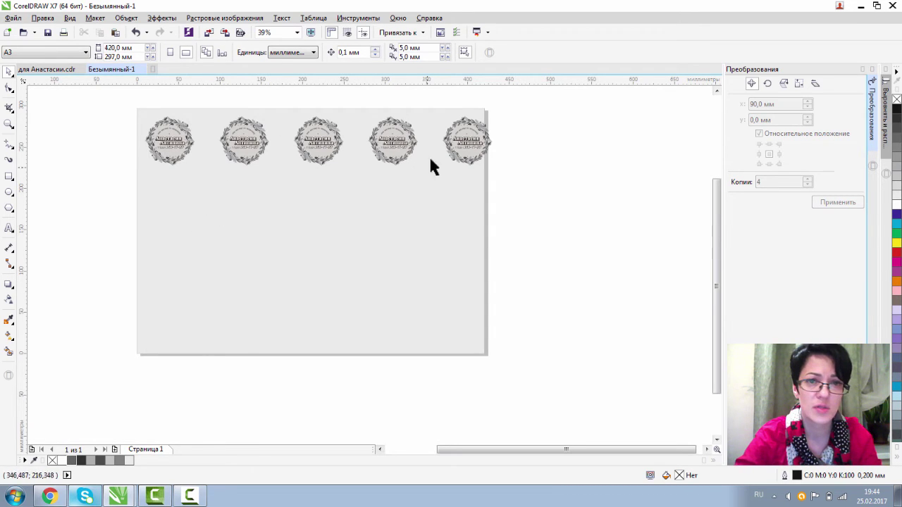
Create 1 copy of the first card in the row, offset 45 mm horizontally and -45 mm vertically
drag(123, 103, 207, 181)
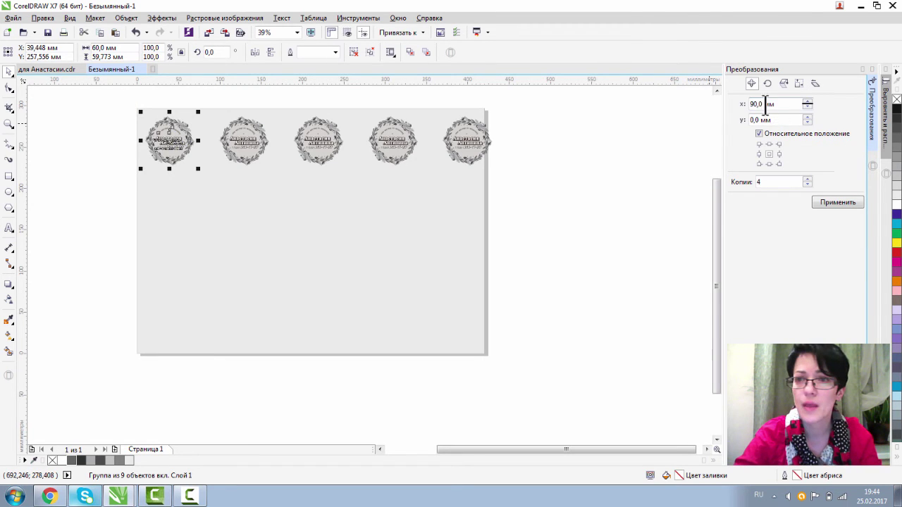
double_click(765, 104)
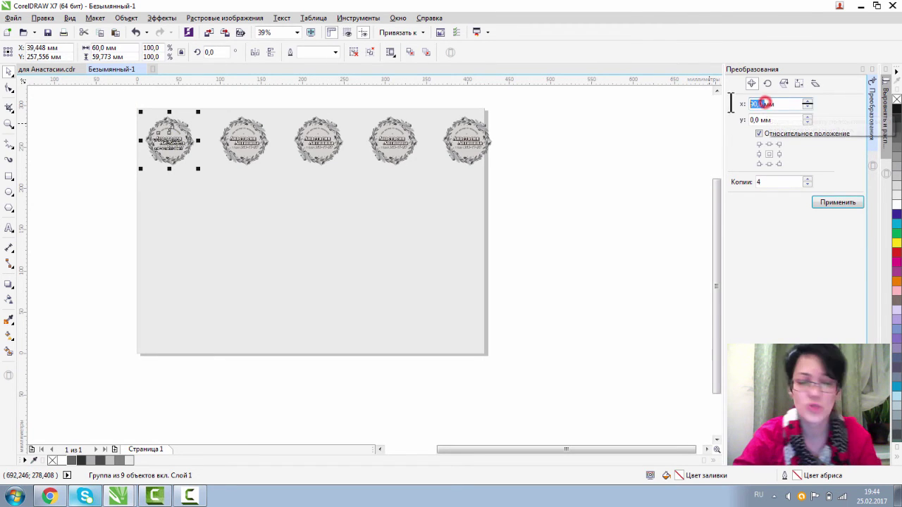
text(45)
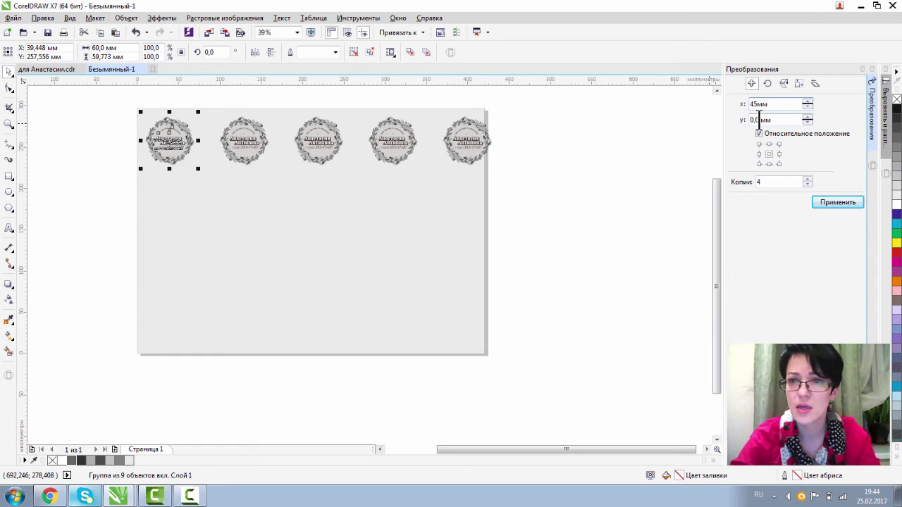
double_click(758, 120)
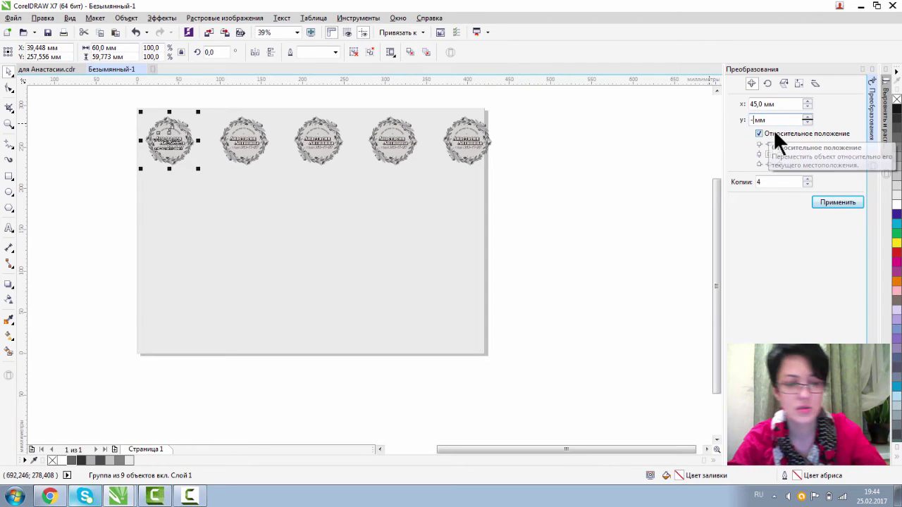
text(-45)
click(773, 183)
double_click(773, 183)
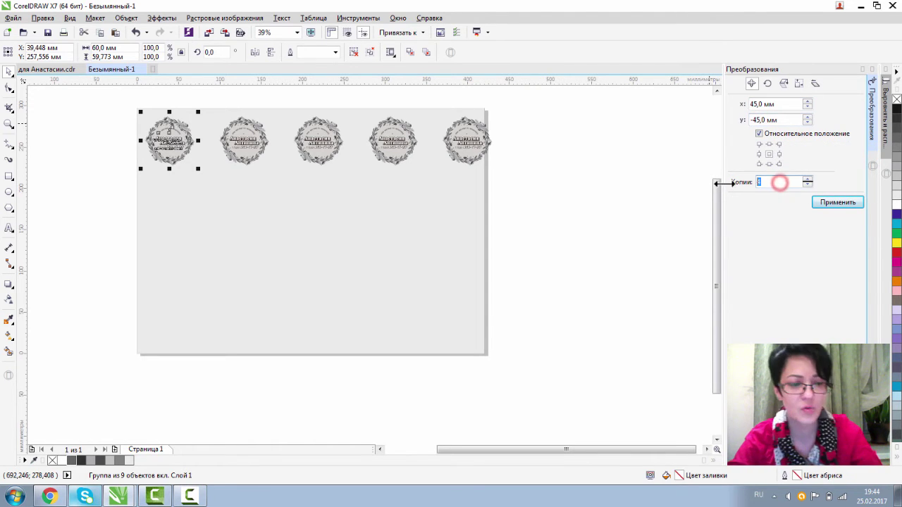
click(835, 203)
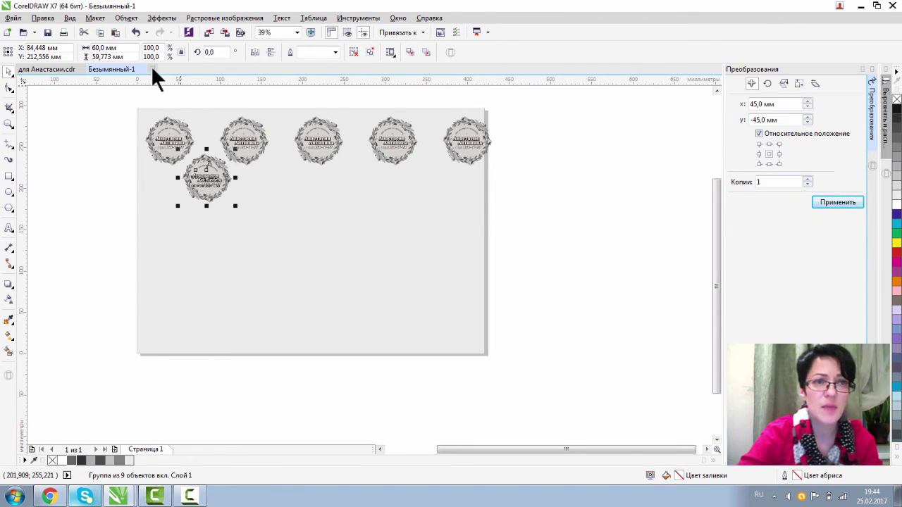
Undo the last copy and create one offset 45 mm horizontally and -60 mm vertically instead
click(134, 33)
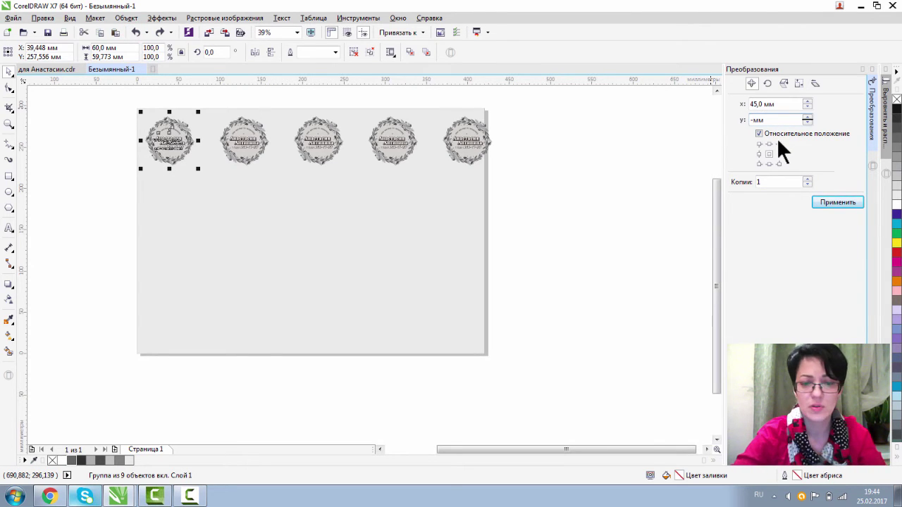
click(831, 200)
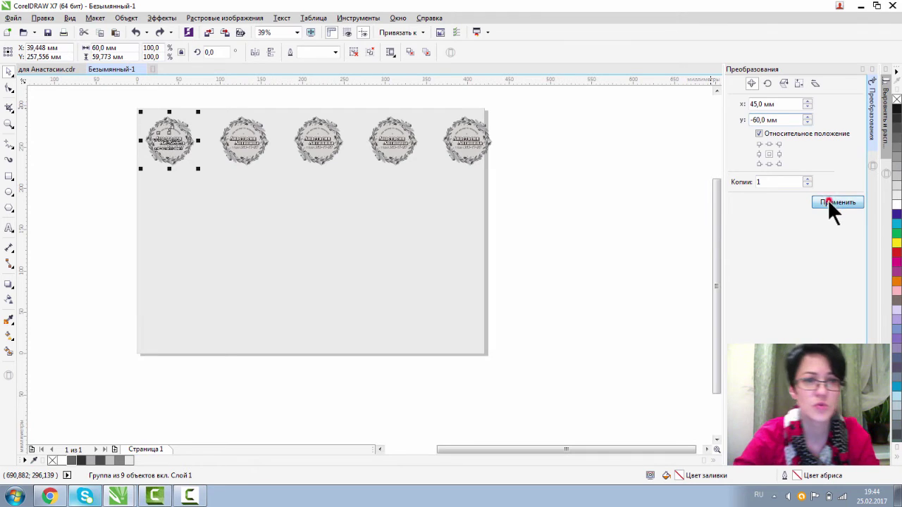
click(606, 248)
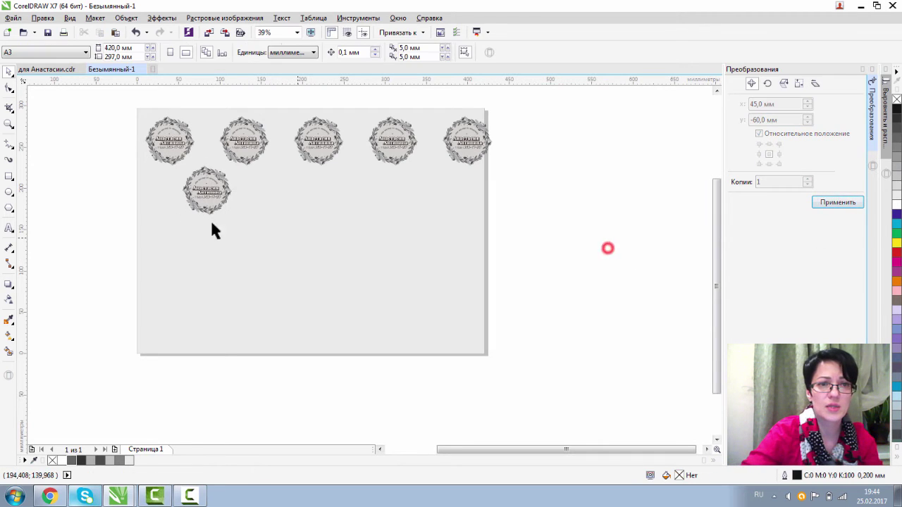
Create four copies of the single second-row card, each offset 90 mm horizontally and 0 mm vertically
click(204, 187)
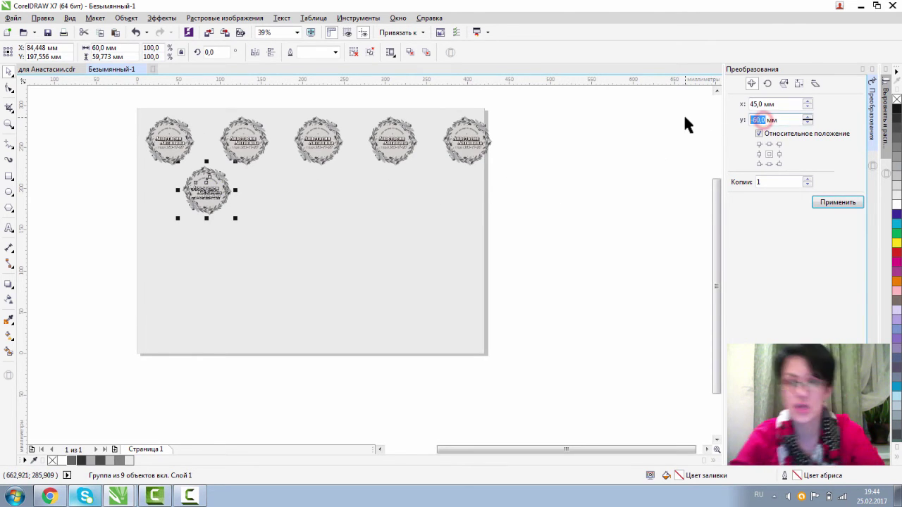
text(0)
double_click(764, 102)
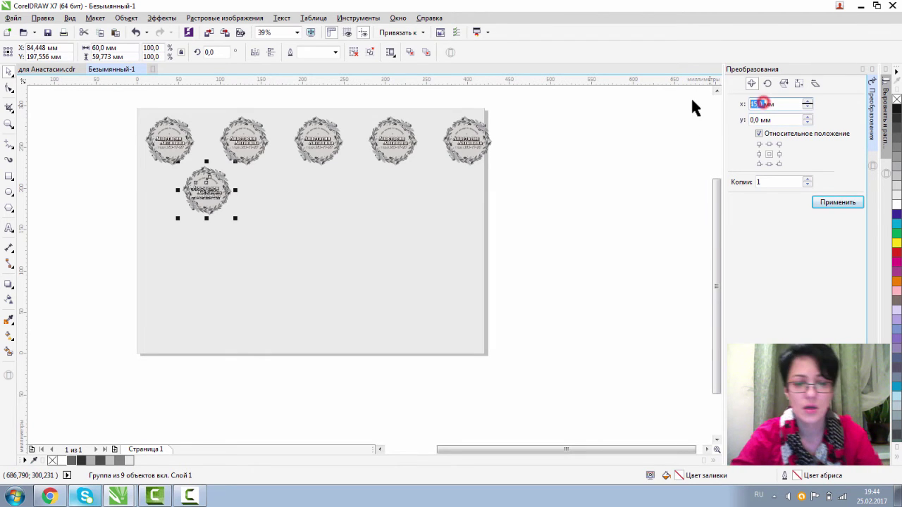
text(90)
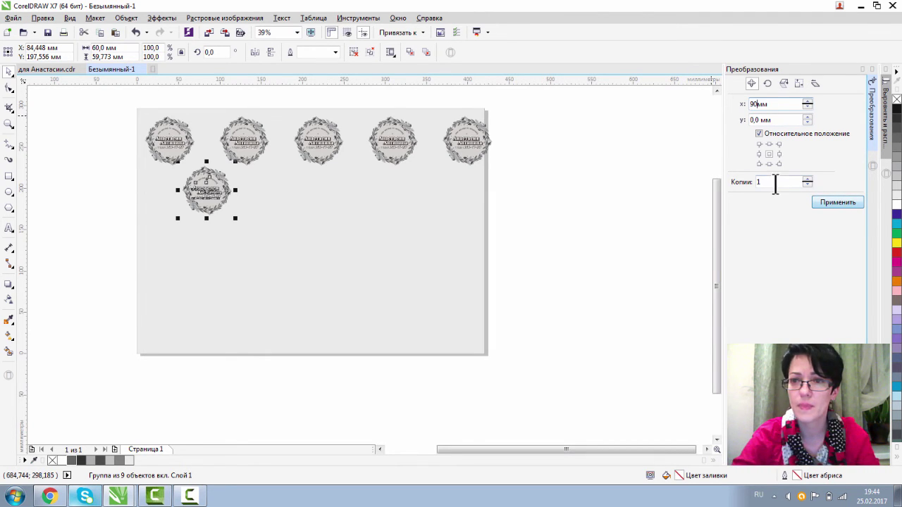
click(829, 201)
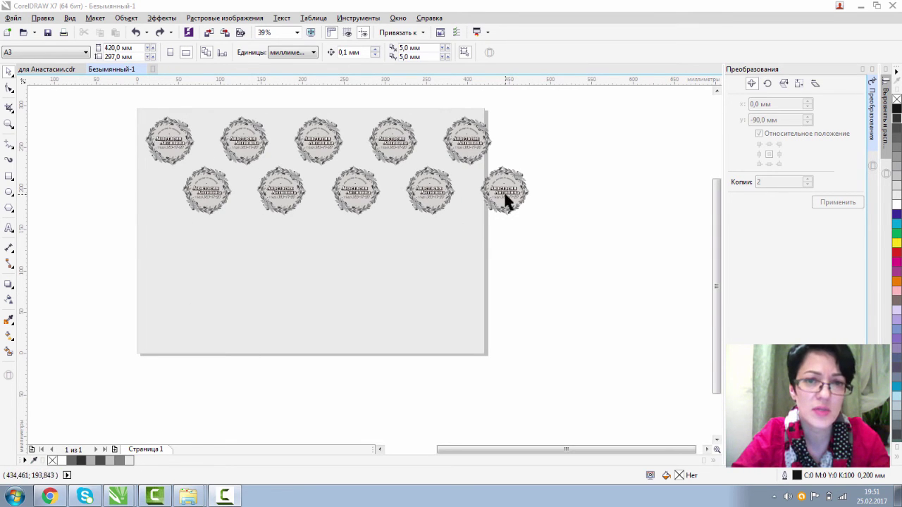
Group the five cards of the first row together and the five cards of the second row together
drag(94, 101, 549, 183)
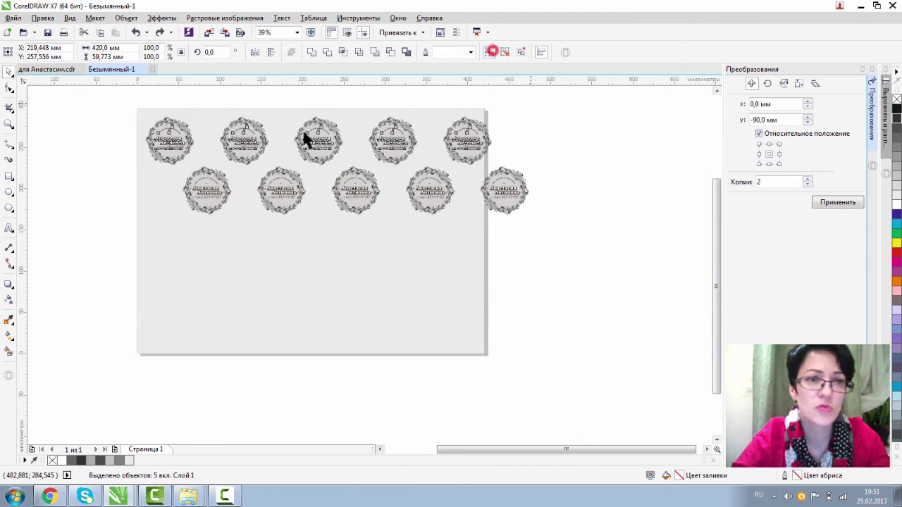
click(85, 158)
click(167, 141)
drag(86, 143, 585, 259)
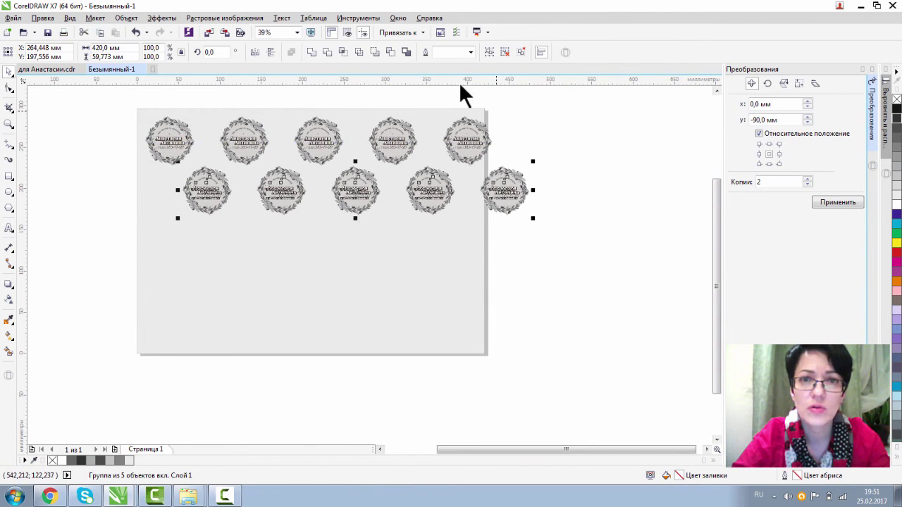
click(490, 53)
Place a copy of both row groups straight below the originals, about 125 mm lower
drag(87, 103, 550, 254)
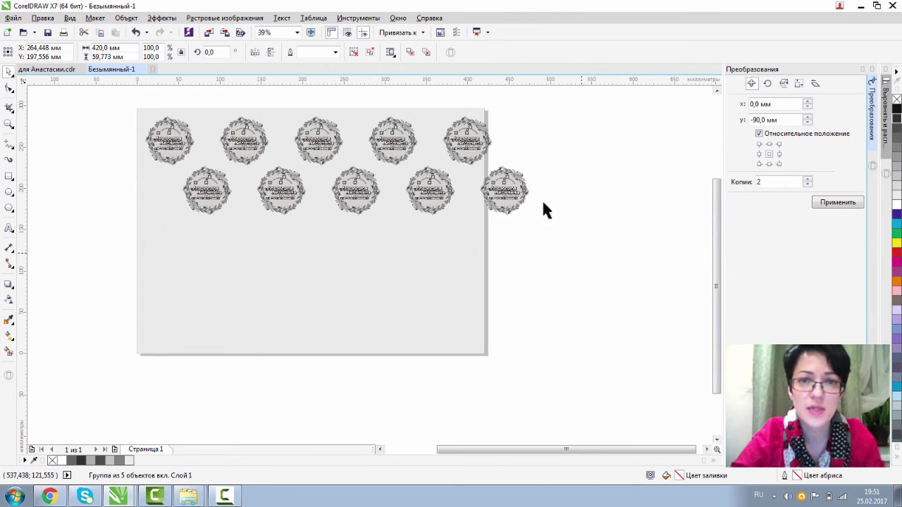
drag(465, 143, 465, 248)
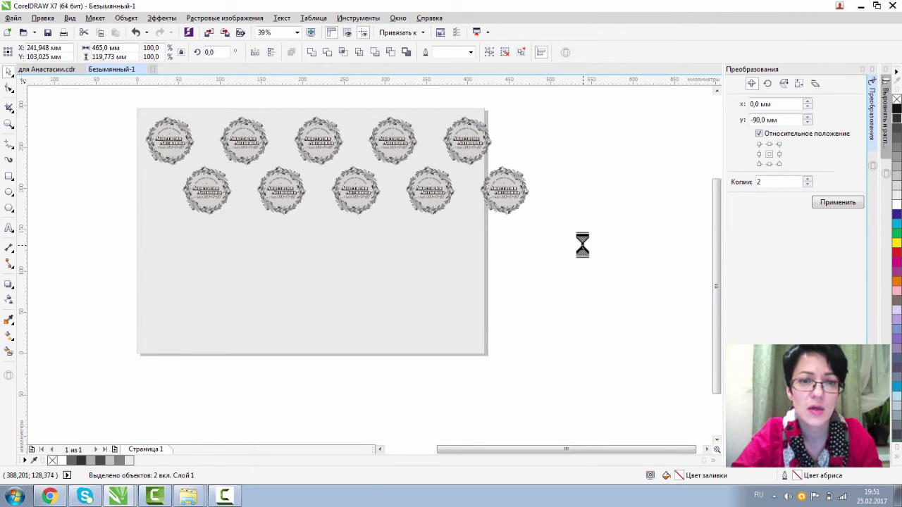
click(557, 243)
Place a copy of the third row straight below as a fifth row, centred at about 35 mm on the Y axis
click(394, 240)
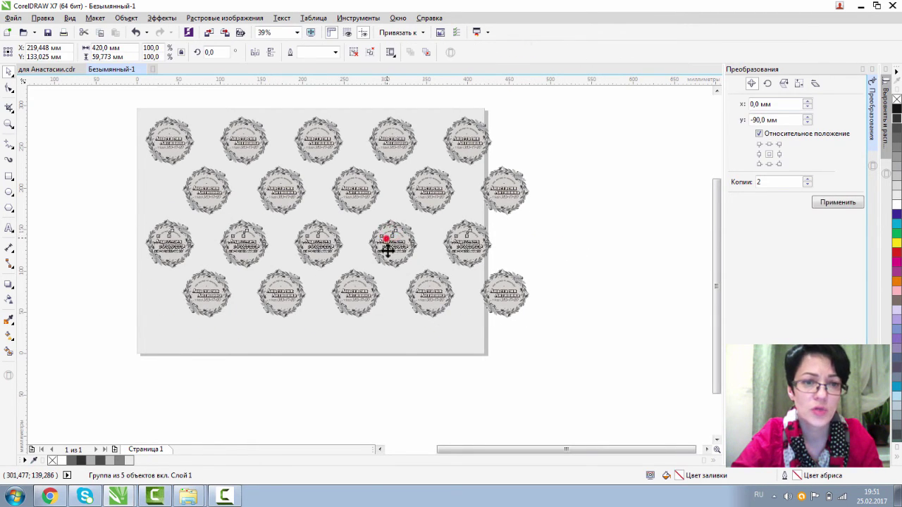
drag(386, 238, 389, 326)
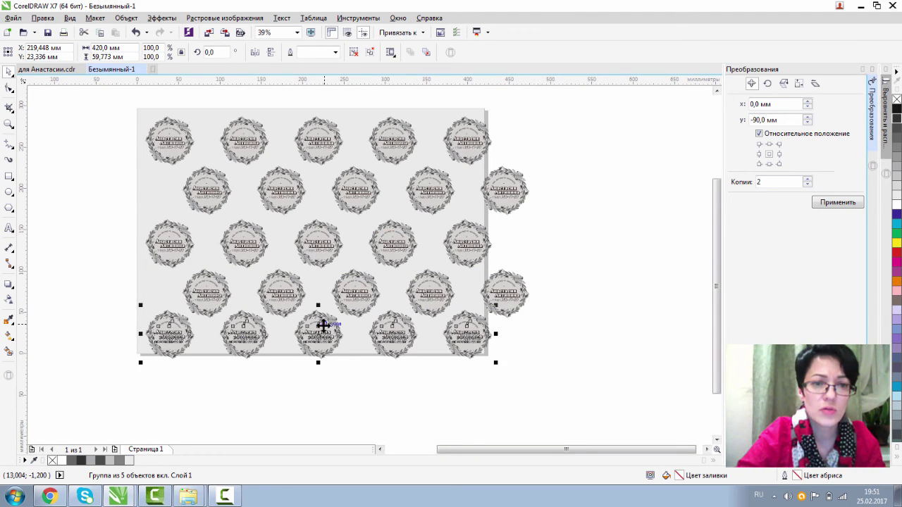
drag(321, 326, 323, 314)
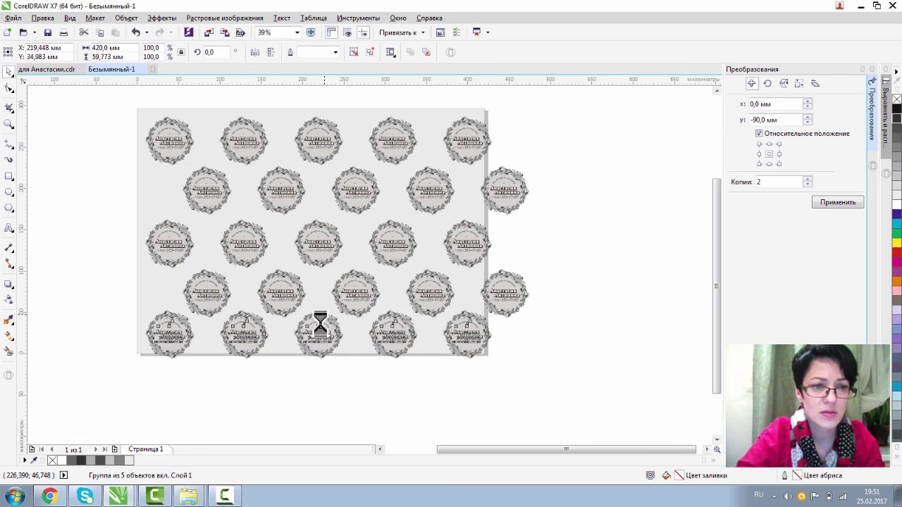
click(164, 365)
click(151, 132)
click(196, 188)
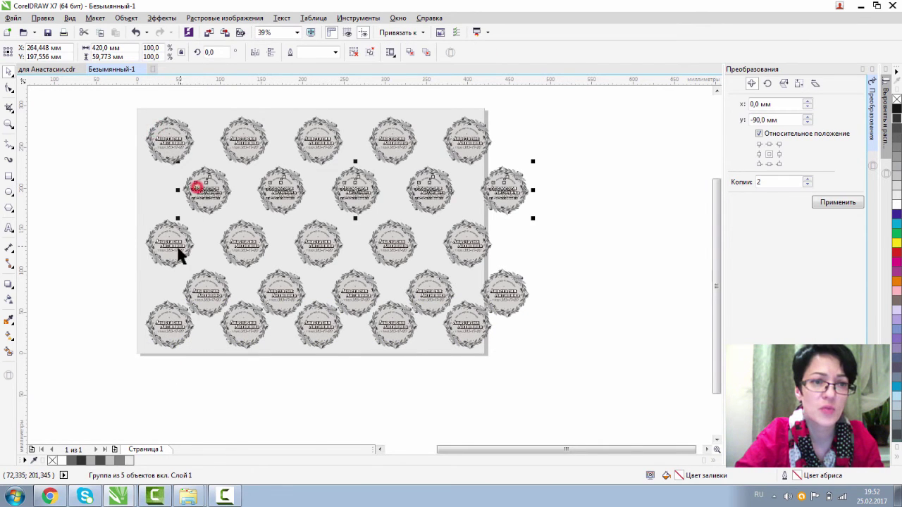
click(177, 246)
click(221, 297)
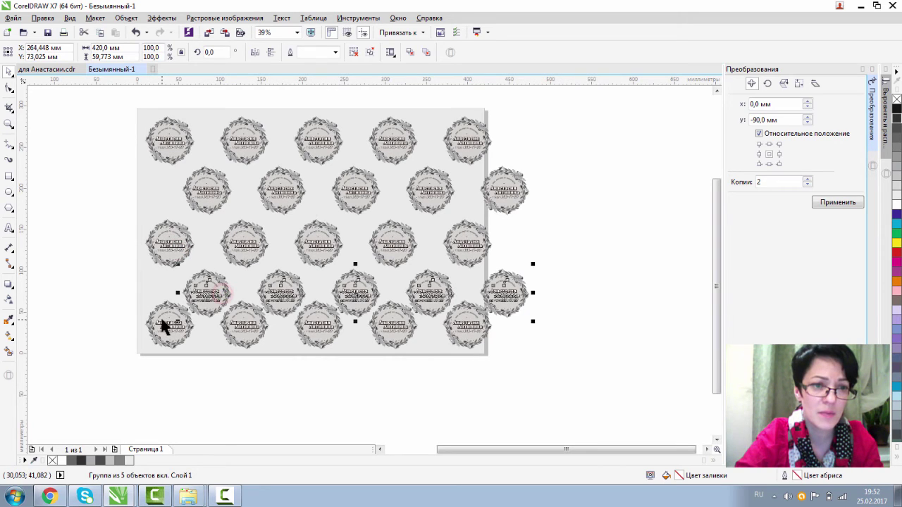
click(195, 282)
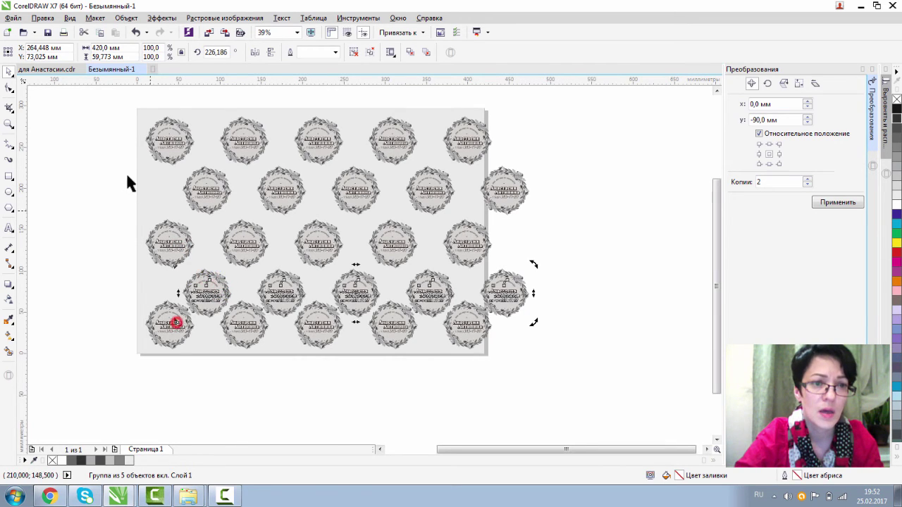
Distribute all five row groups with equal vertical spacing between them
click(81, 92)
drag(143, 99, 596, 385)
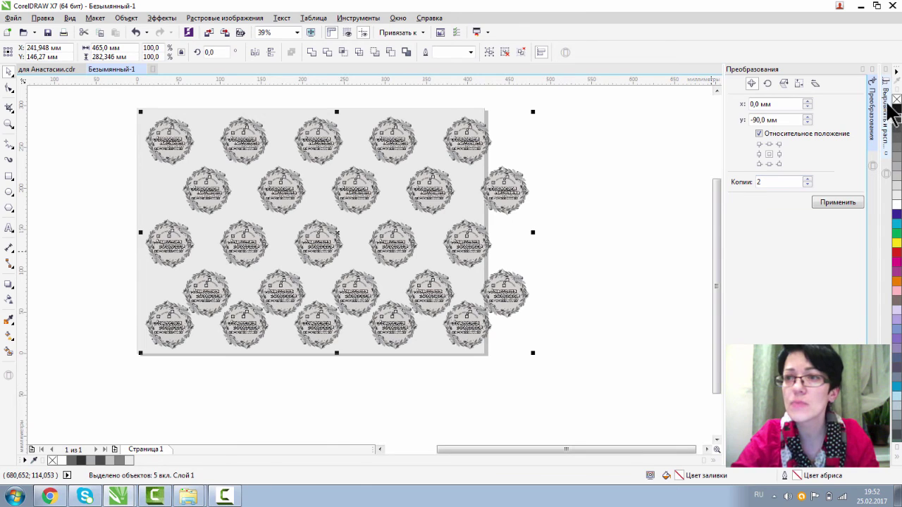
click(885, 105)
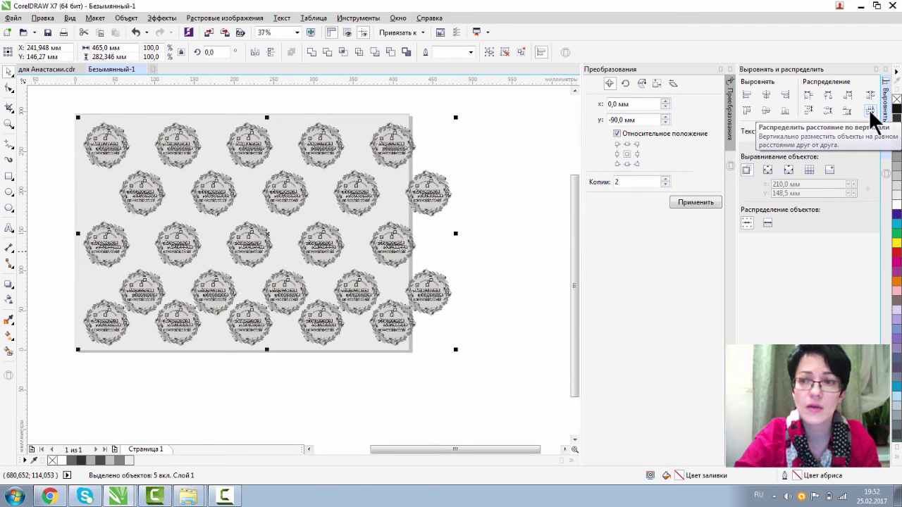
click(871, 112)
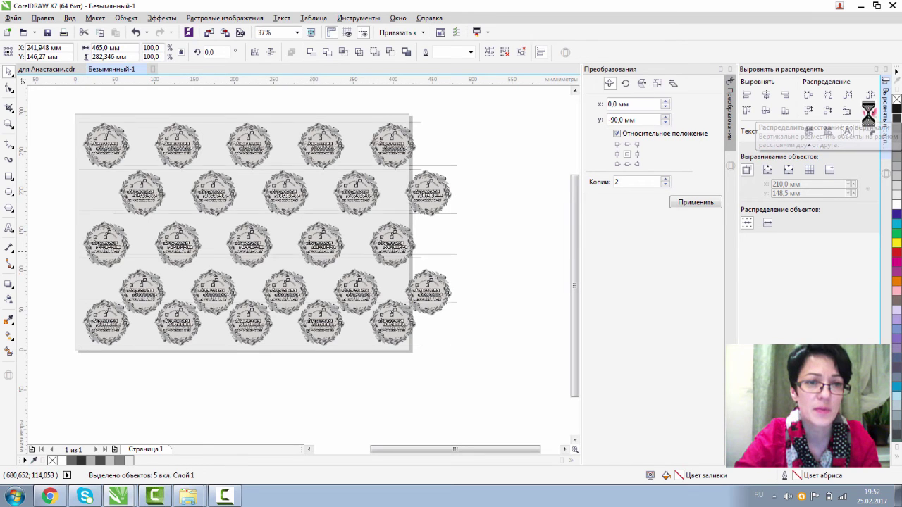
click(389, 392)
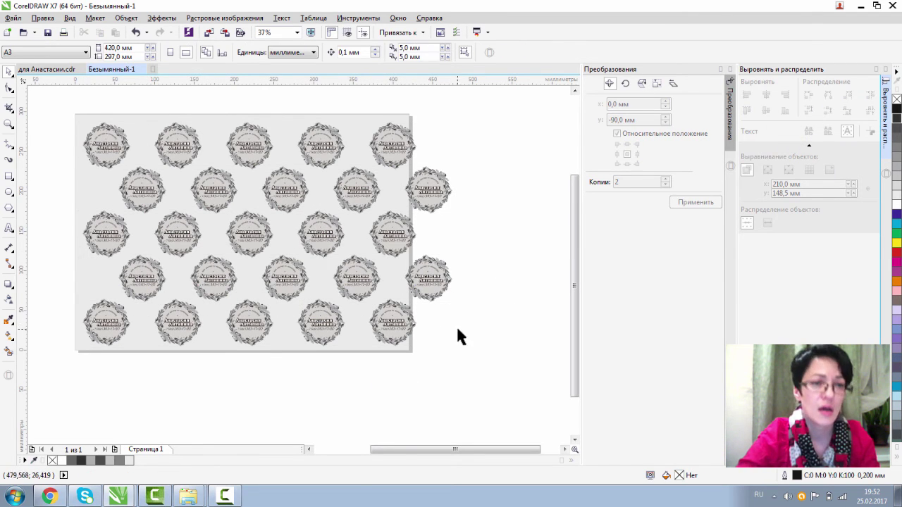
Ungroup the second row and delete its last card, which lies beyond the page's right edge
click(415, 196)
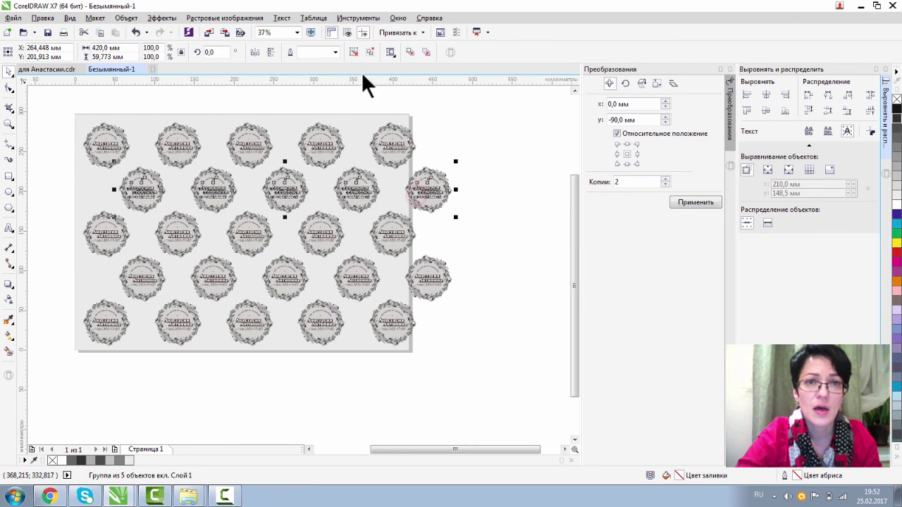
click(352, 51)
drag(484, 146, 403, 226)
key(Delete)
click(487, 238)
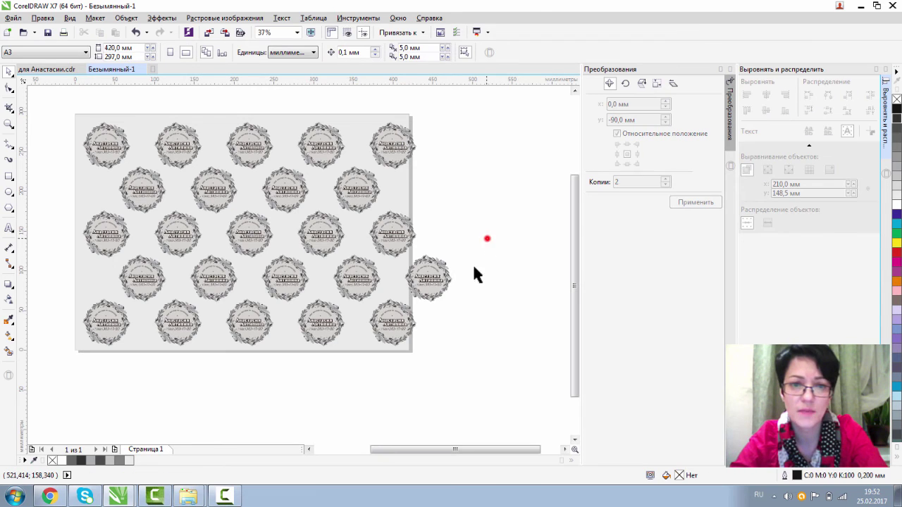
Ungroup the fourth row and delete its last card outside the page
drag(475, 274, 404, 320)
click(443, 275)
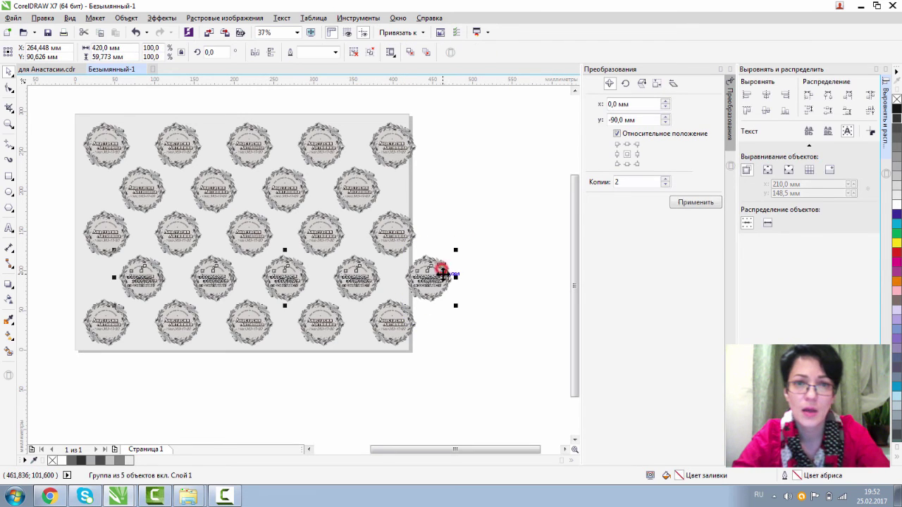
click(350, 52)
click(483, 238)
drag(484, 238, 405, 317)
key(Delete)
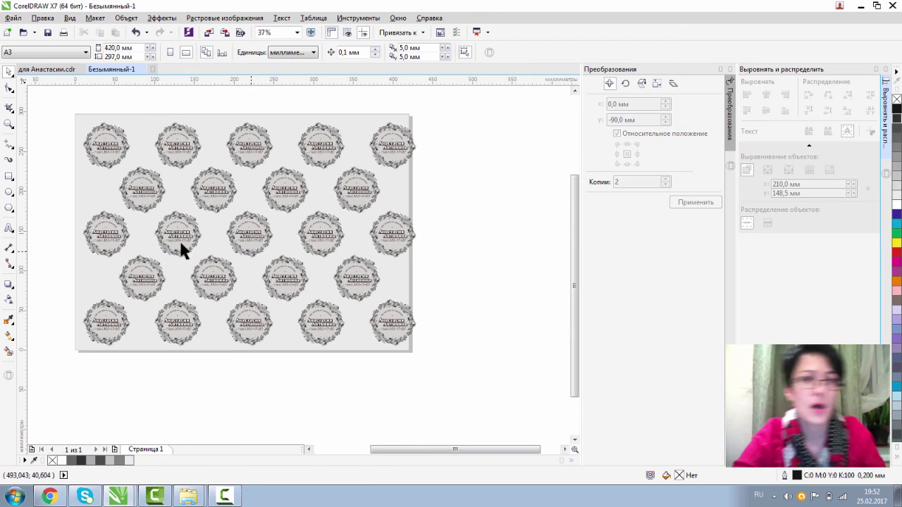
Select all the remaining cards and rows on the page and combine them into one group
click(9, 124)
drag(45, 102, 514, 339)
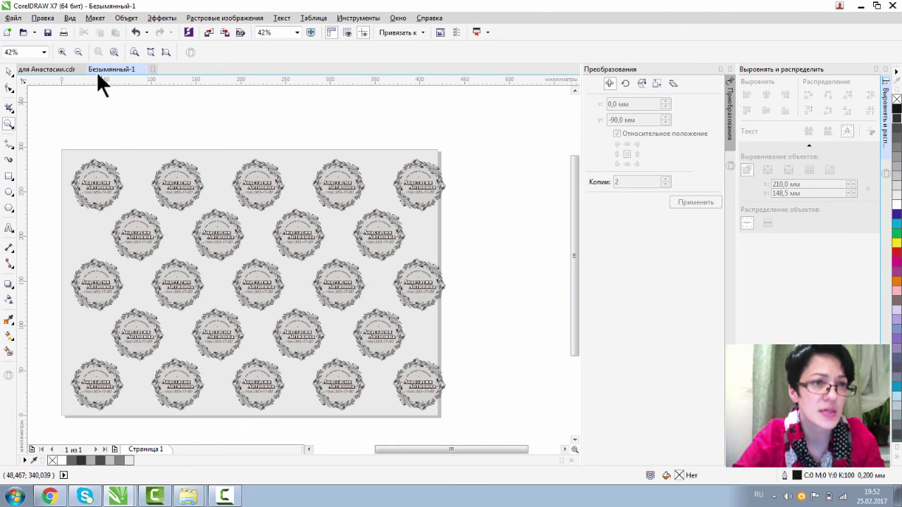
click(78, 52)
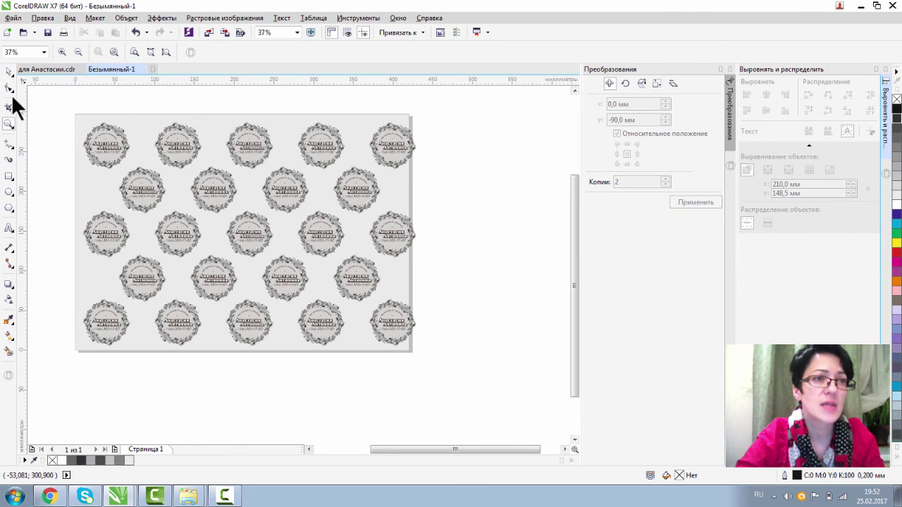
click(8, 73)
drag(65, 123, 499, 418)
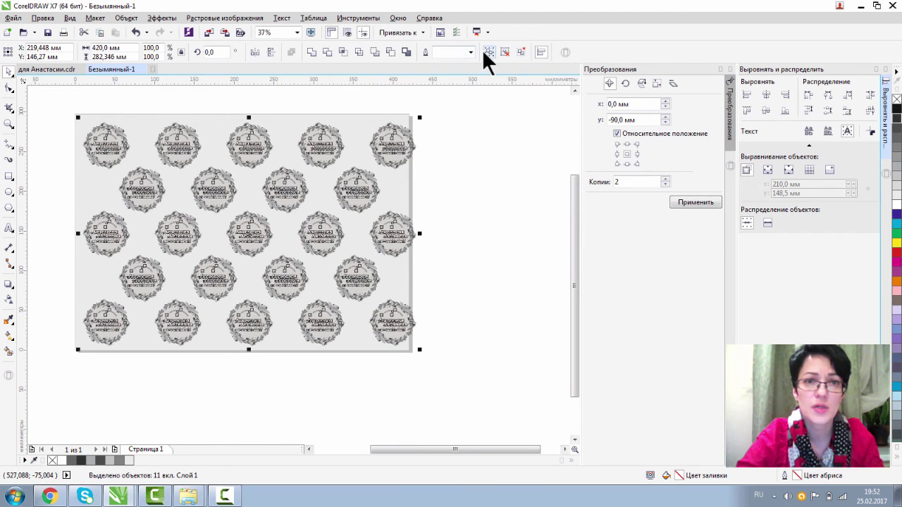
click(488, 52)
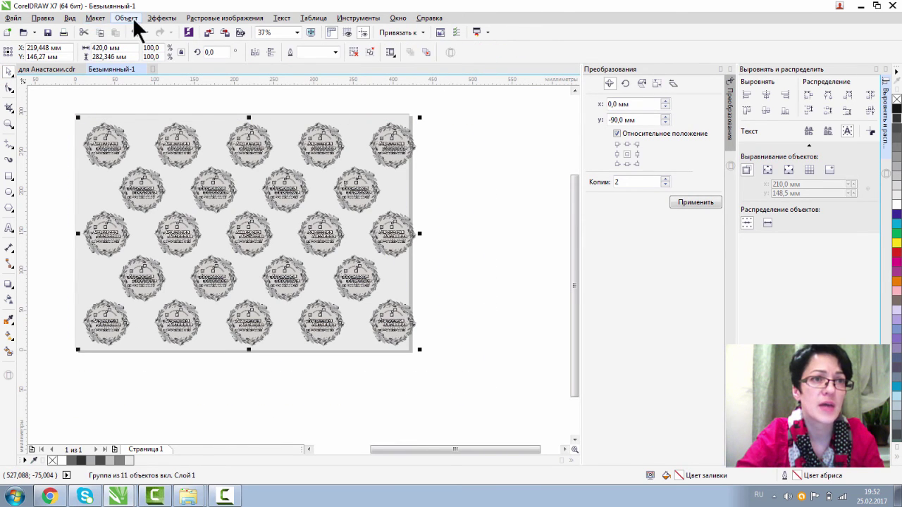
Place the grouped card pattern inside the light gray background rectangle with PowerClip
click(133, 17)
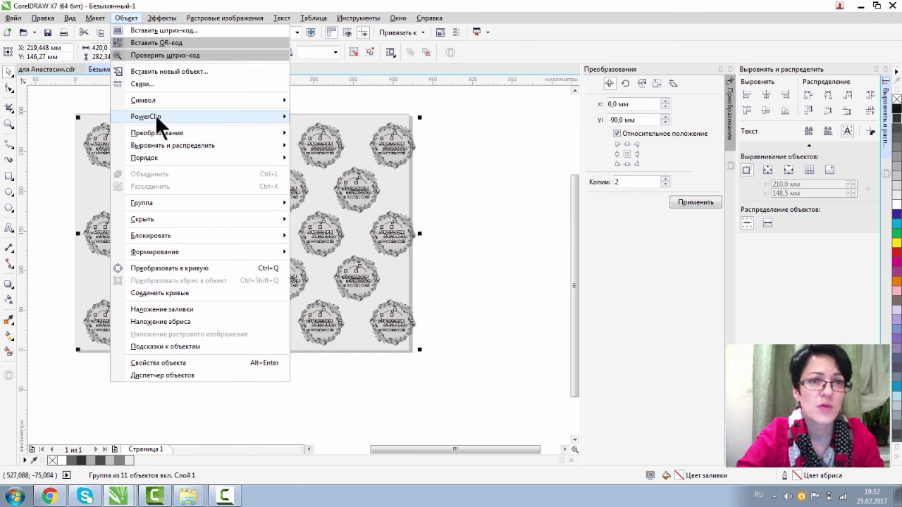
mouse_move(159, 118)
click(338, 121)
click(216, 121)
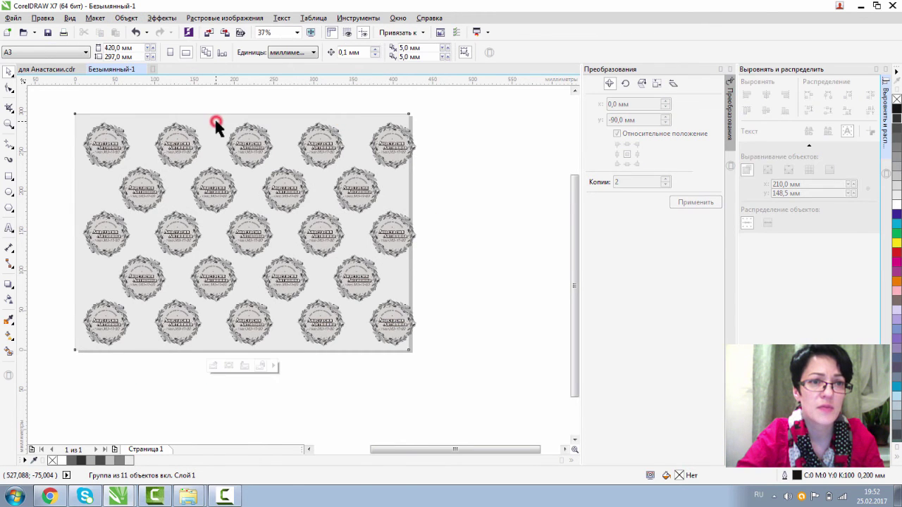
Edit the PowerClip contents, centre the card group on the page at X 210 mm and Y 148.5 mm, and finish editing
right_click(400, 129)
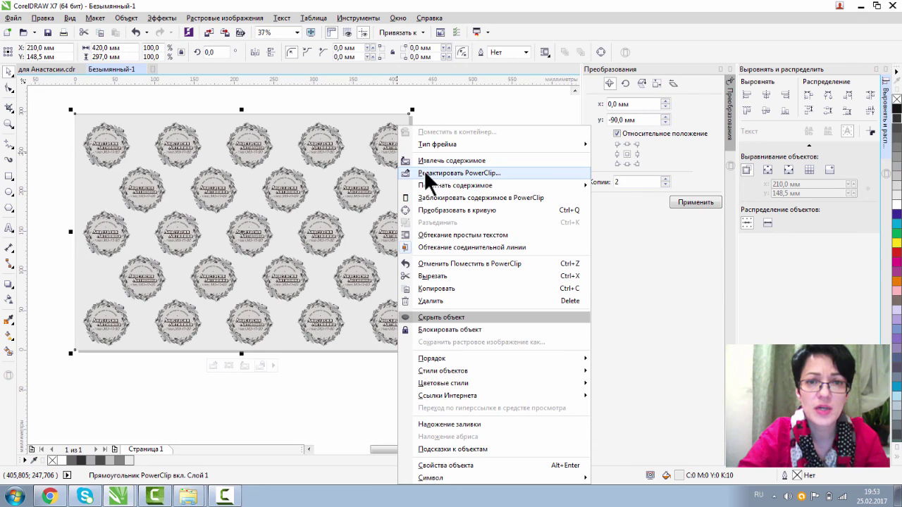
click(423, 172)
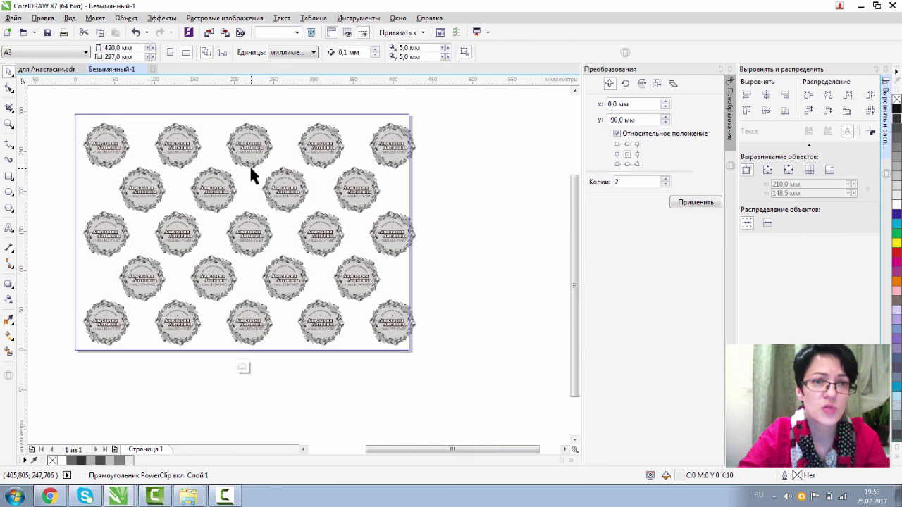
click(243, 161)
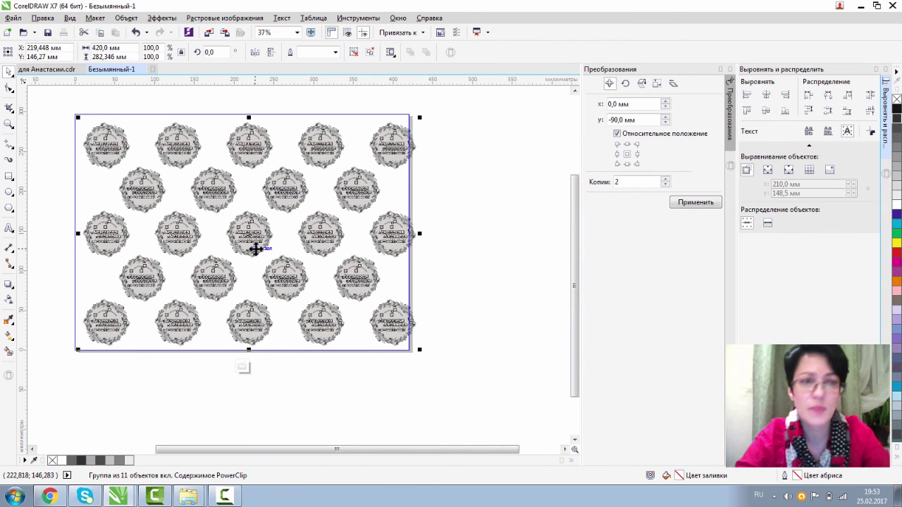
drag(226, 245, 220, 243)
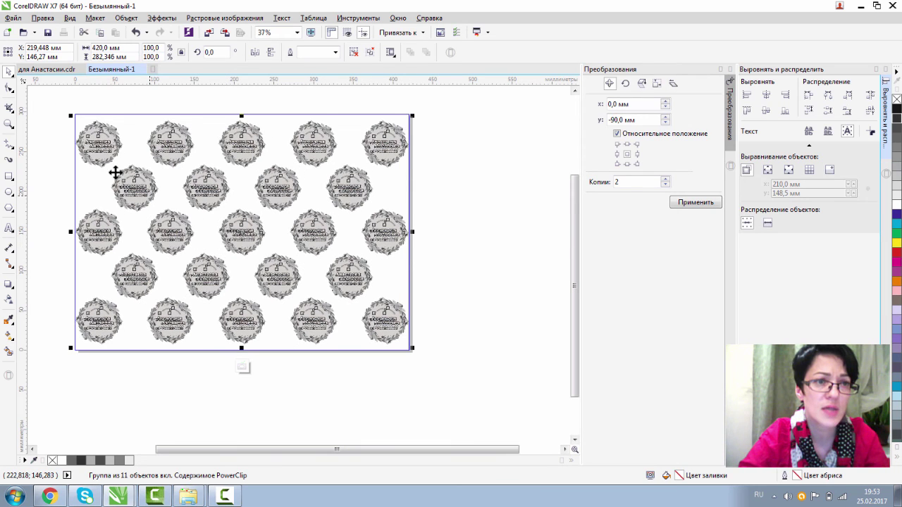
right_click(174, 143)
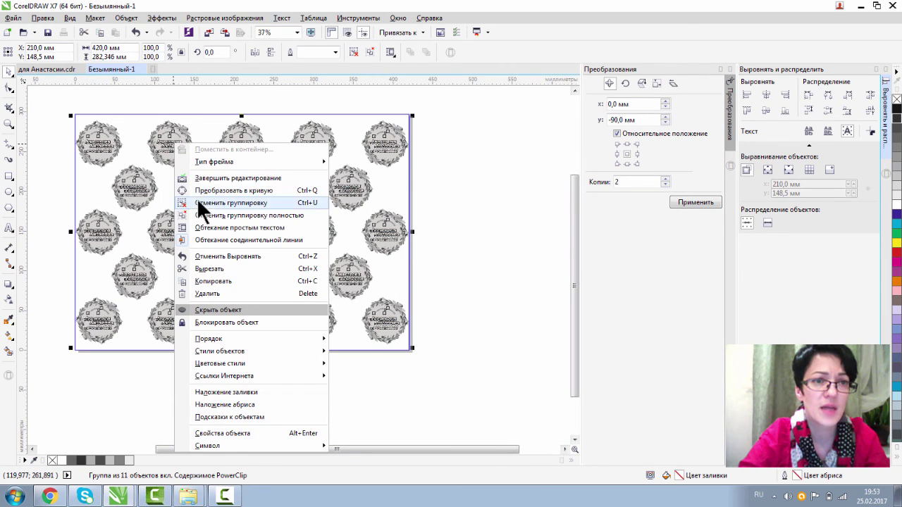
click(199, 178)
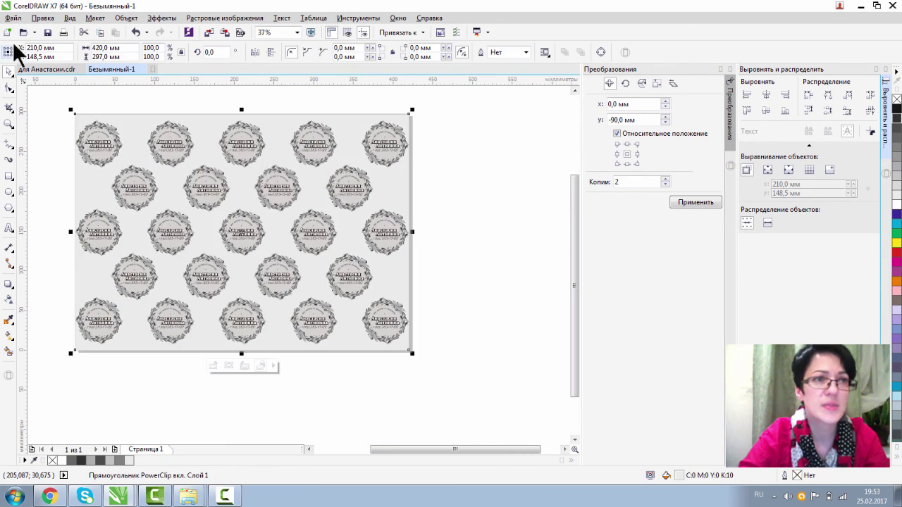
Close the transformation settings and examine the card pattern both up close and across the whole page
click(728, 69)
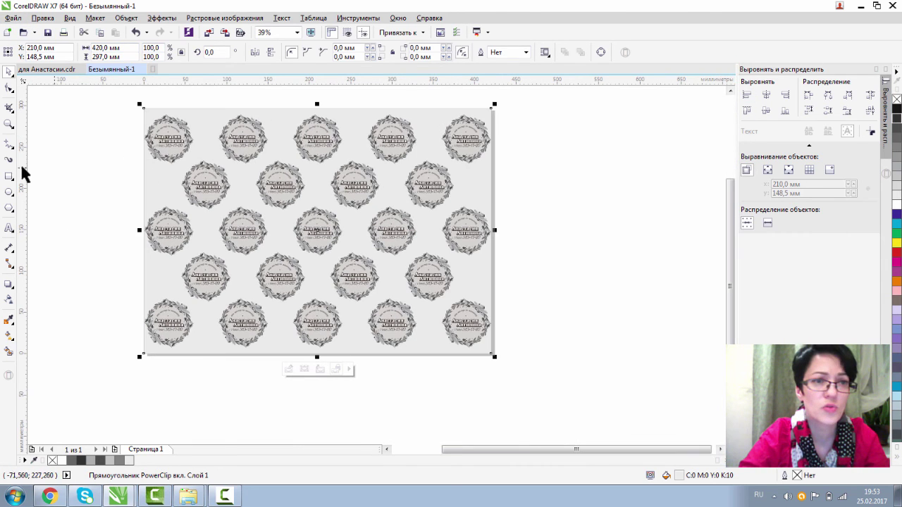
click(9, 124)
drag(138, 102, 519, 362)
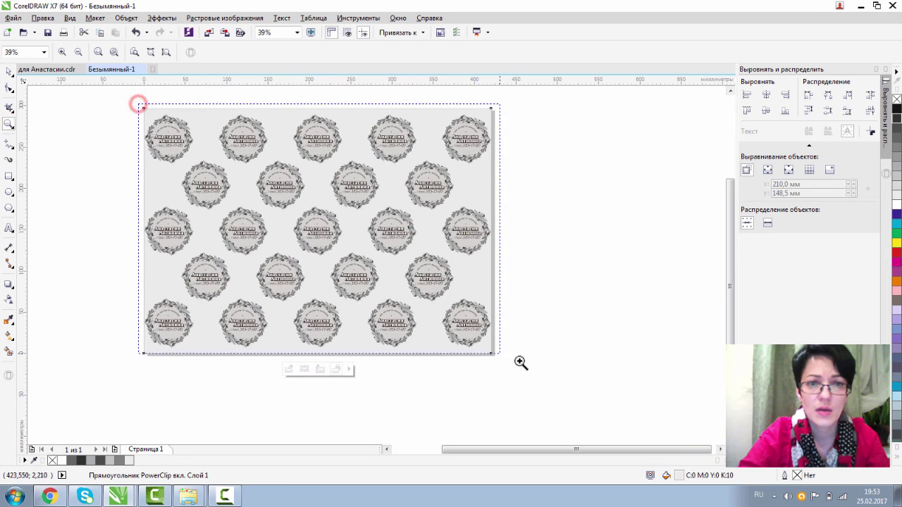
drag(280, 172, 432, 310)
drag(230, 197, 466, 359)
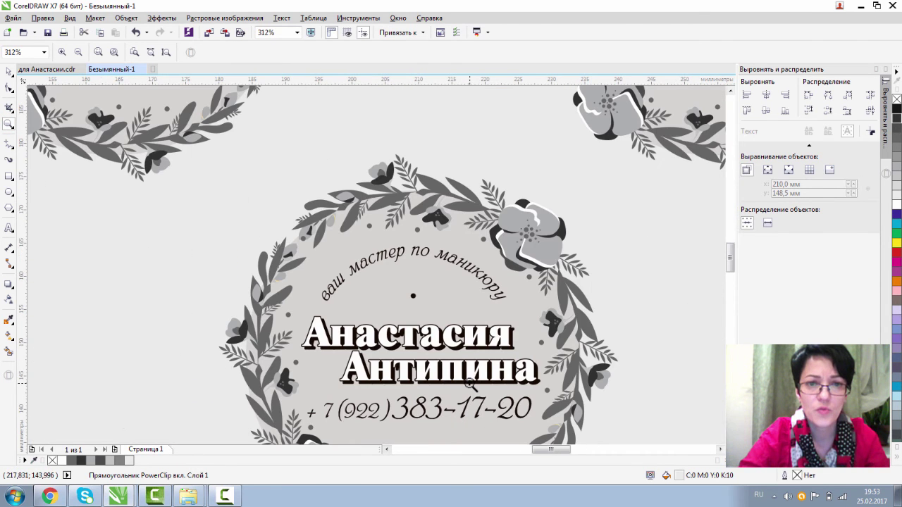
click(76, 52)
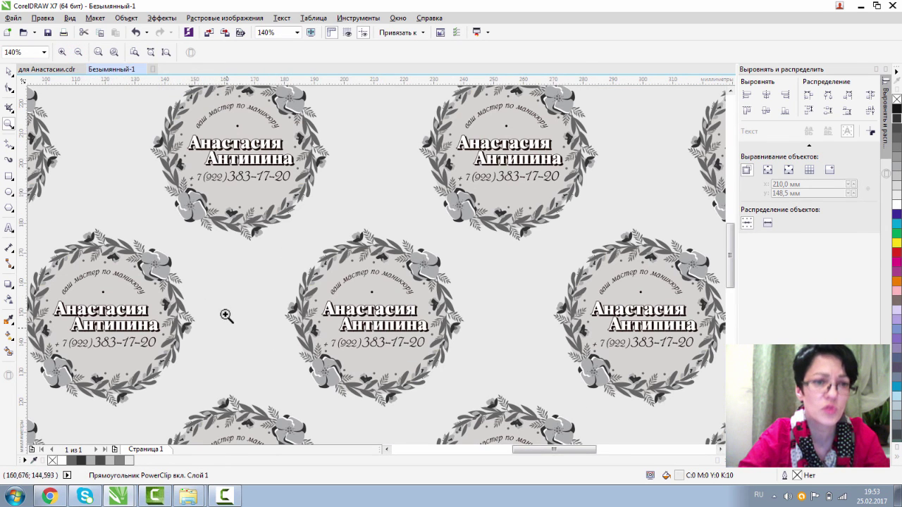
click(78, 52)
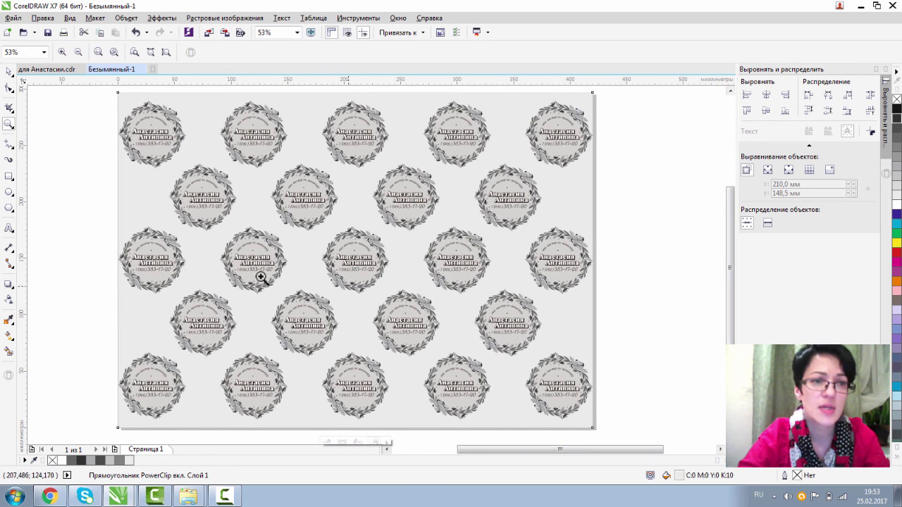
click(10, 73)
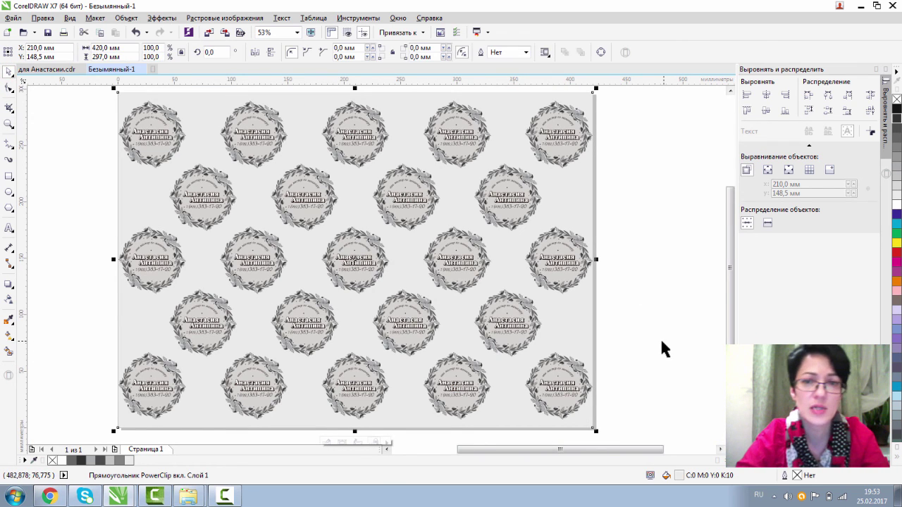